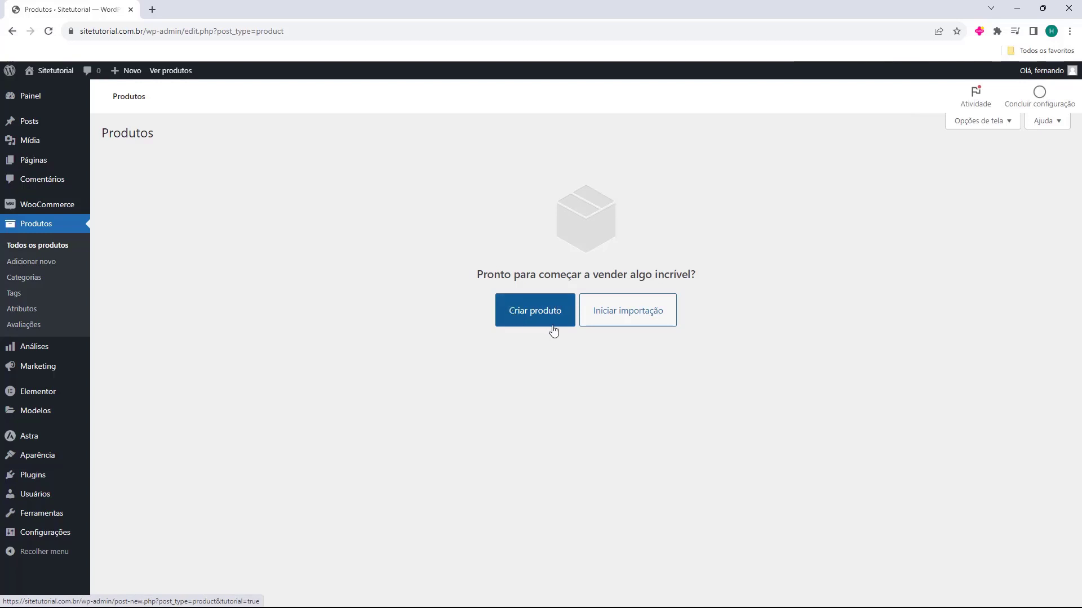
# Step: Create a new product and name it "Camiseta WordPress"
pyautogui.click(528, 315)
pyautogui.click(533, 315)
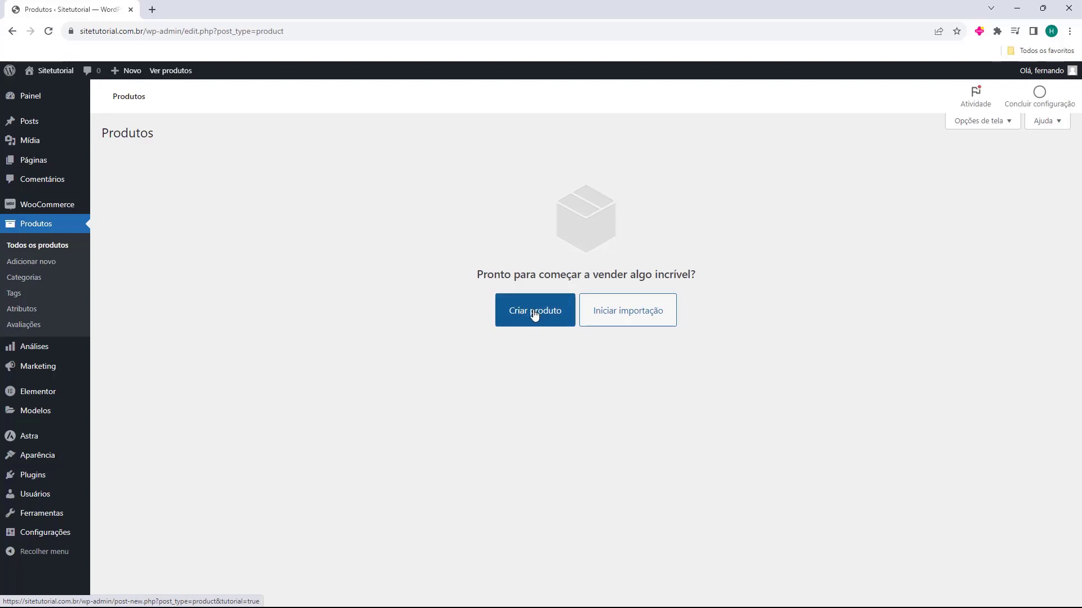
pyautogui.click(534, 314)
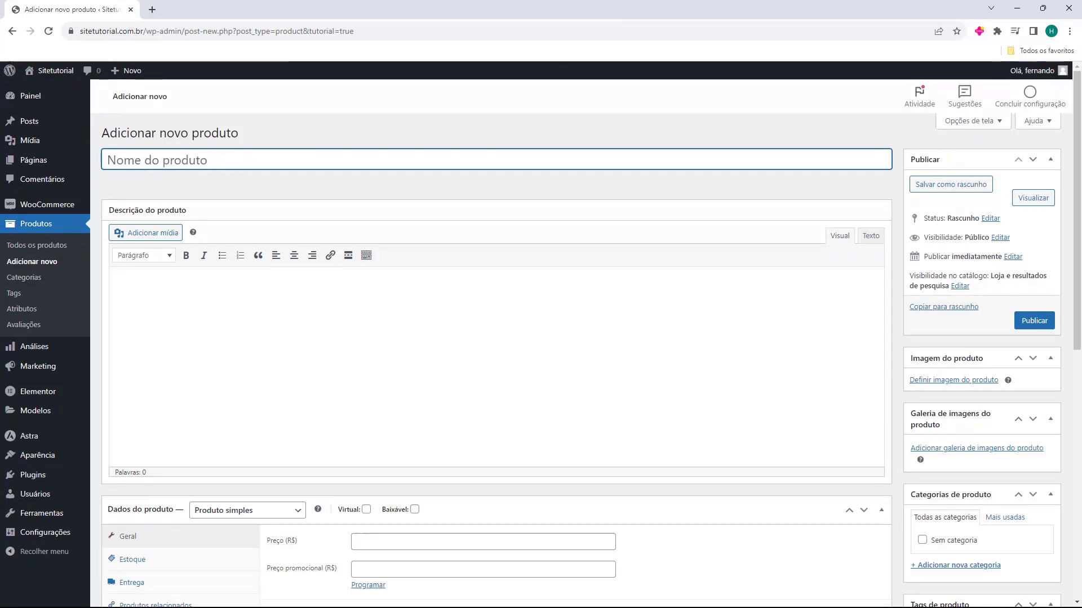
pyautogui.write('Camiseta WordPress')
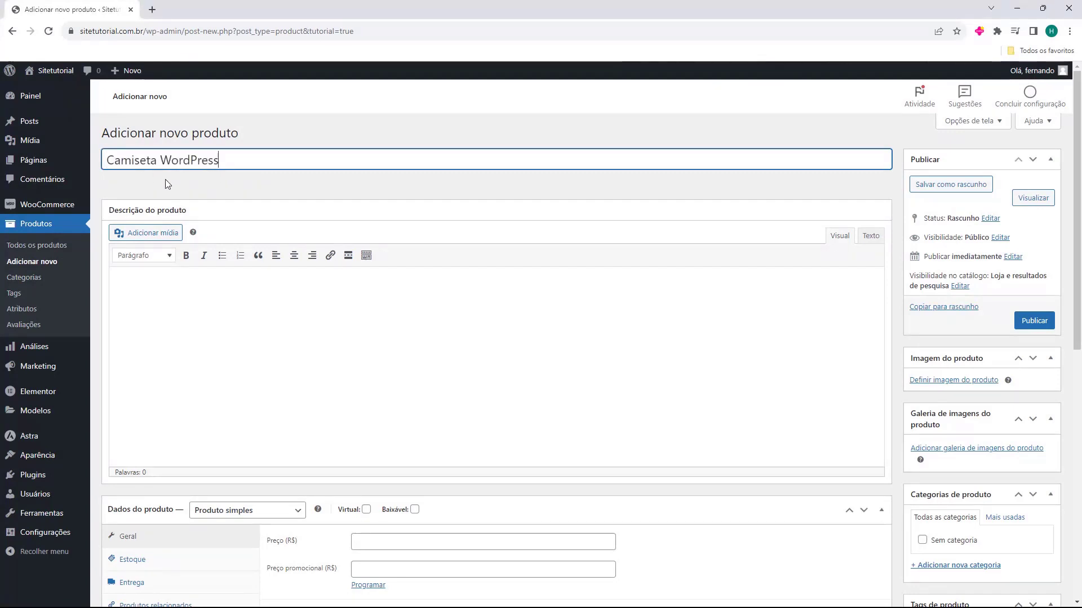
pyautogui.moveTo(105, 162); pyautogui.dragTo(227, 161)
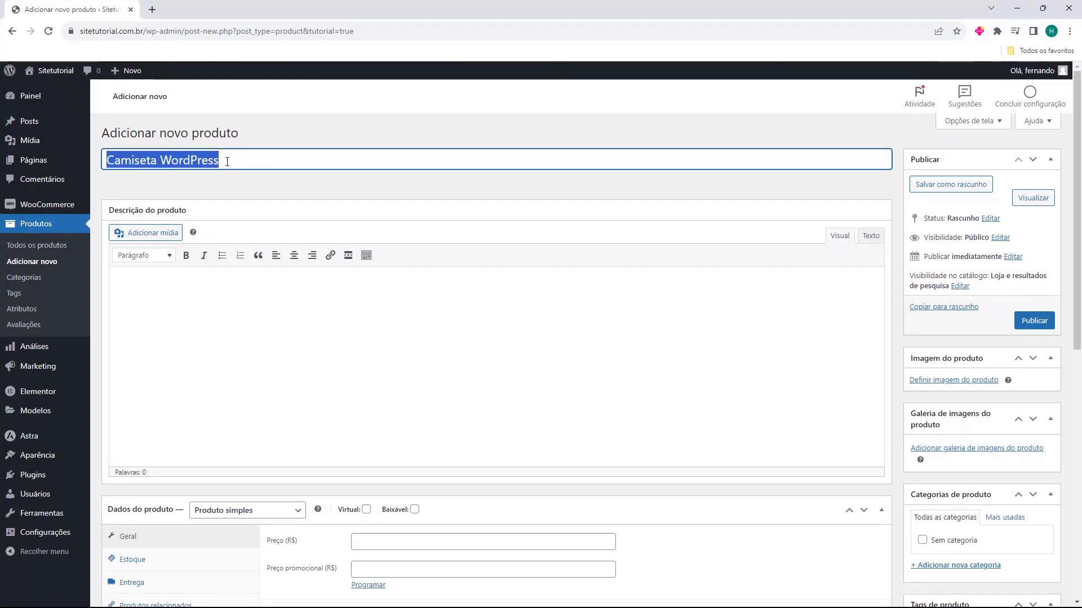
pyautogui.click(236, 165)
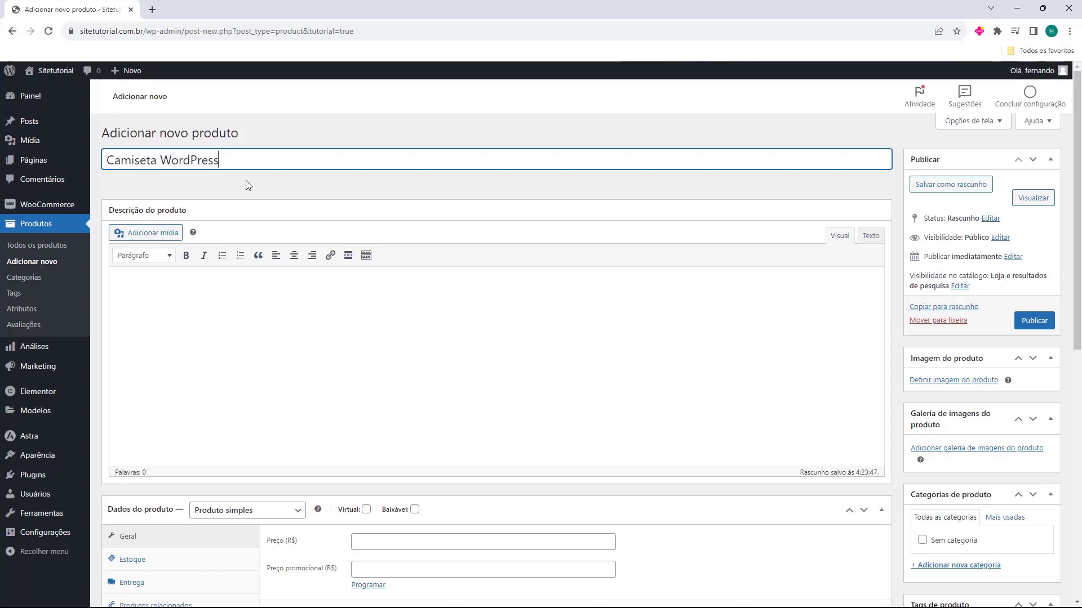
# Step: Fill in the product description with the 100% cotton fabric text, the P, M, G and GG shirt measurements and the 4% variation note
pyautogui.click(222, 313)
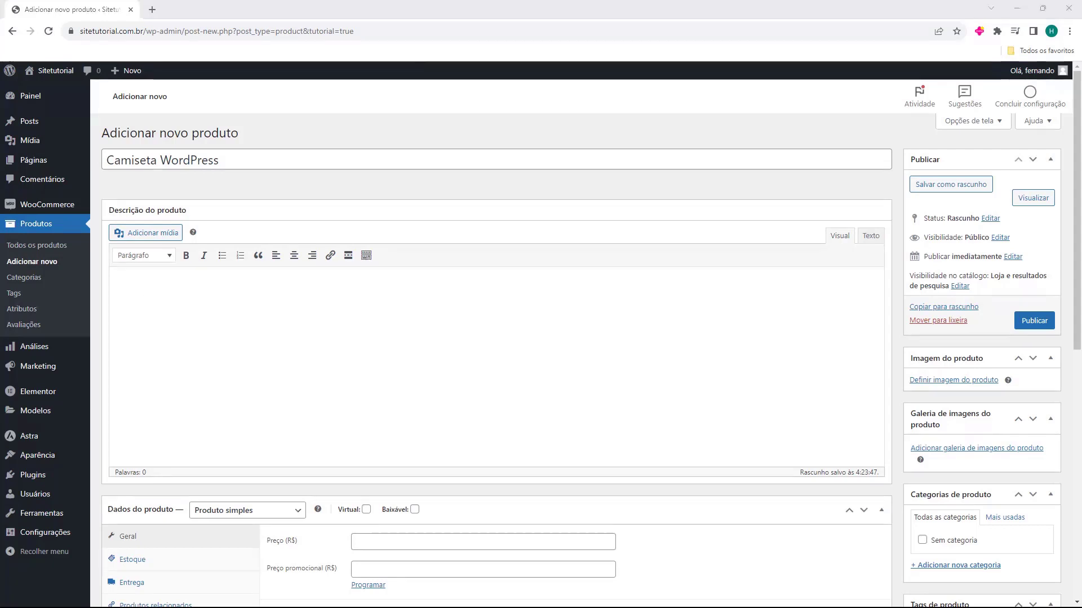
pyautogui.click(155, 314)
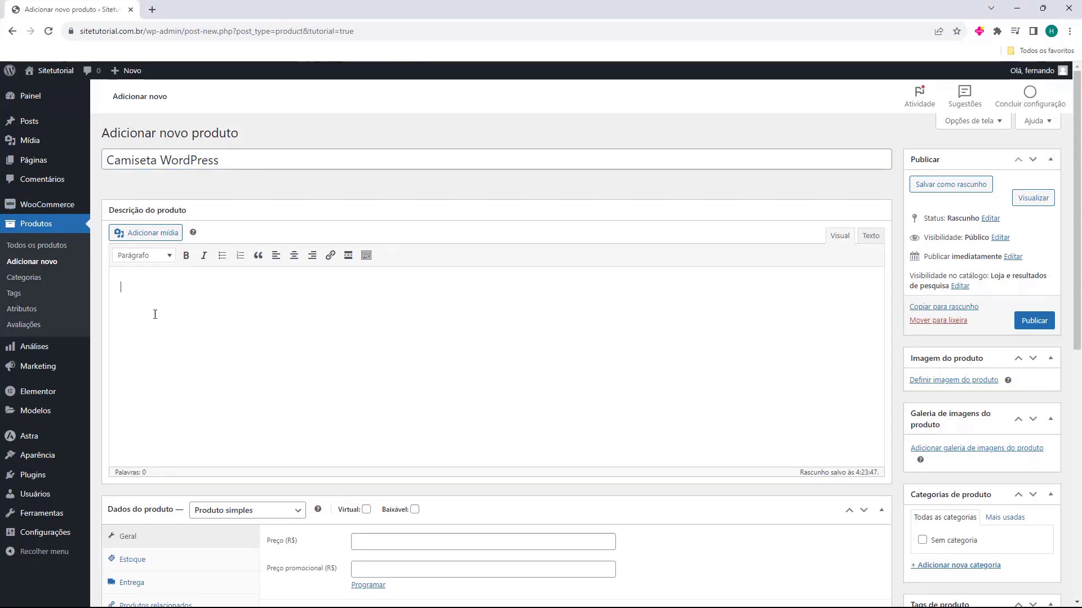
pyautogui.write('Utilizamos na confecção de nossas camisetas meia malha 100% algodão fio 30 penteada. Estampamos cada uma a mão, usando tinta a base de água, garantindo maior qualidade e durabilidade para você!  Tamanhos da sua Camiseta:  P – Tamanho da base até a gola 64 cm Largura barriga lado a lado 46 cm Tamanho damanga 15cm  M – Tamanho da base até a gola 66 cm Largura barriga lado a lado 50 cm Tamanho damanga 17cm  G – Tamanho da base até a gola 72 cm Largura barriga lado a lado 54 cm Tamanho damanga 17cm  GG – Tamanho da base até a gola 76 cm Largura barriga lado a lado 55 cm Tamanho damanga 18cm  Compare as medidas ao lado de suas camisetas, Lembre-se, as medidas podem variar até 4%.')
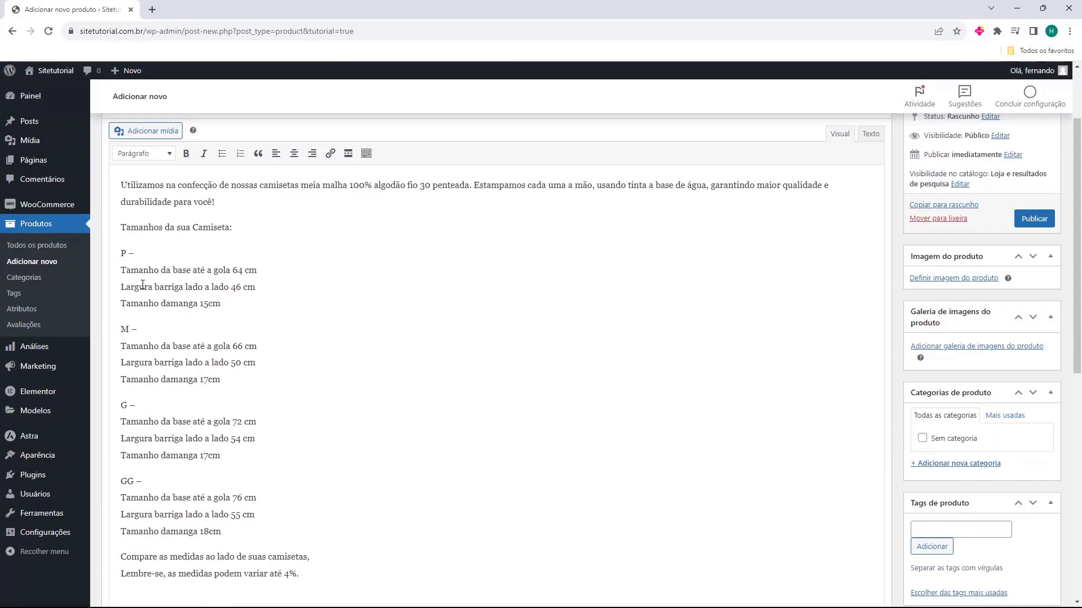
pyautogui.scroll(1, 158, 257)
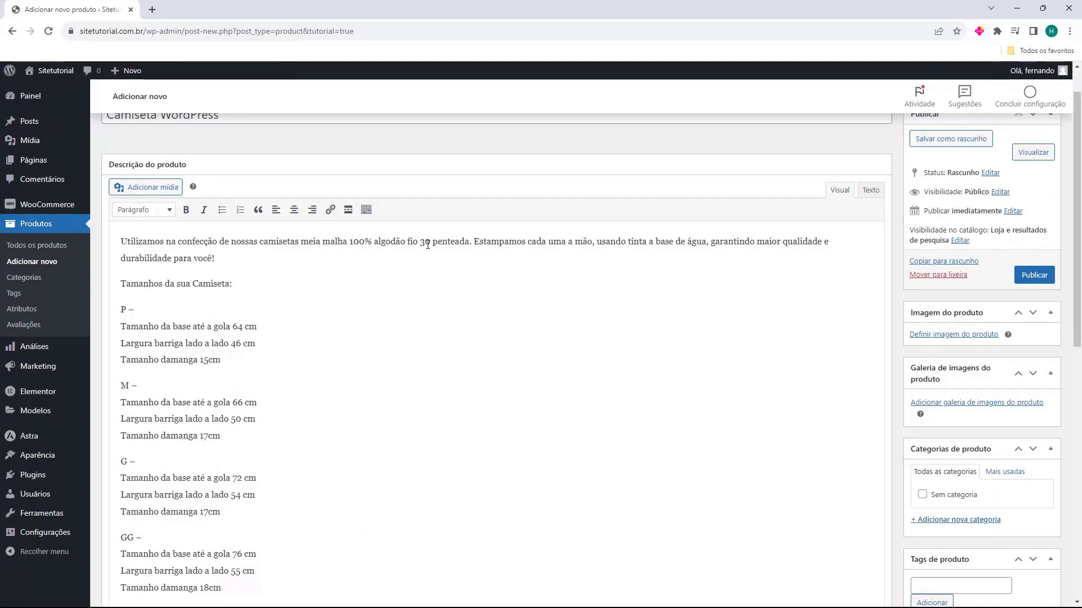
pyautogui.scroll(-5, 338, 270)
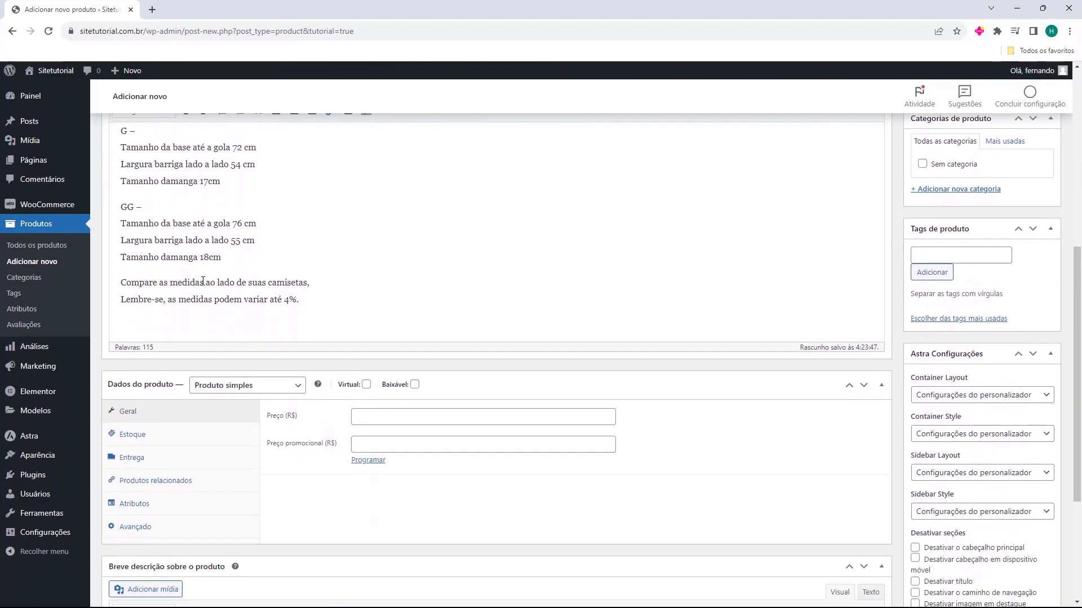
pyautogui.scroll(5, 186, 315)
pyautogui.scroll(2, 163, 374)
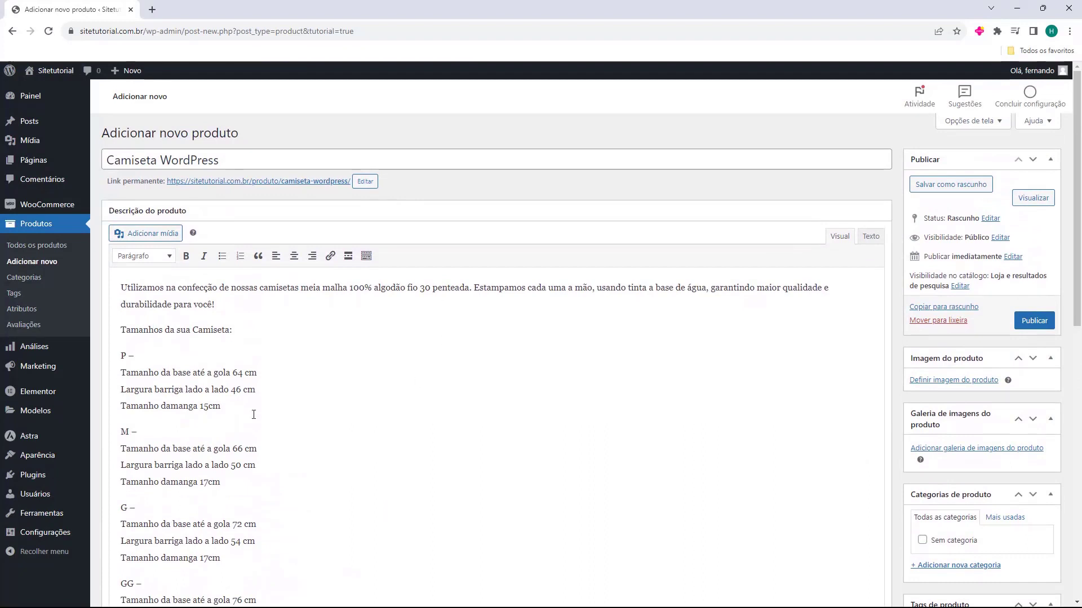
pyautogui.scroll(-8, 196, 232)
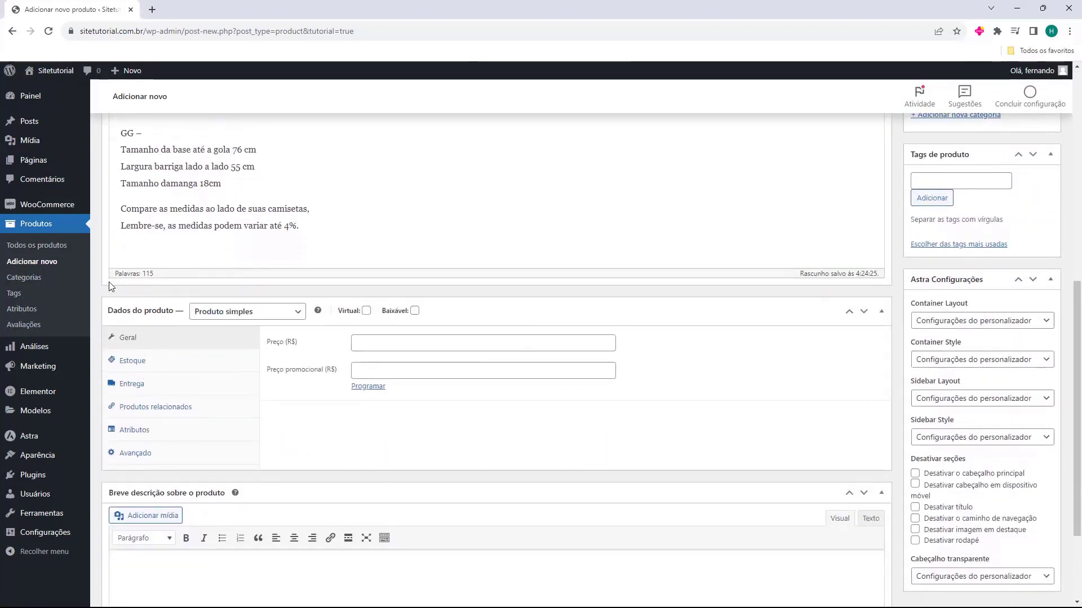
pyautogui.scroll(8, 208, 338)
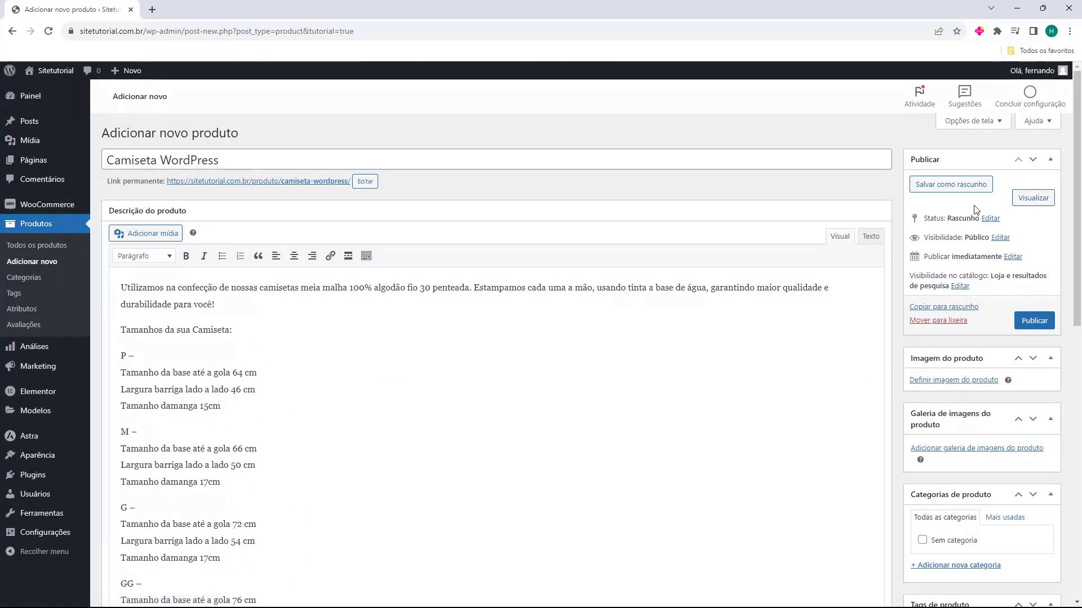
# Step: Upload the dark WordPress T-shirt picture 1-1.png and set it as the product image
pyautogui.scroll(-2, 960, 193)
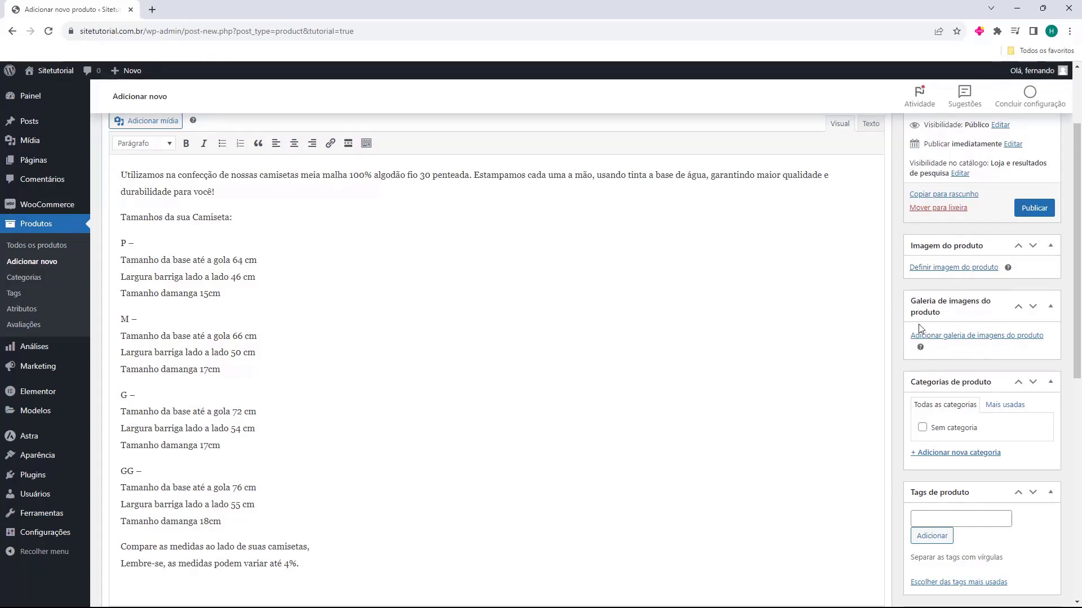
pyautogui.click(937, 269)
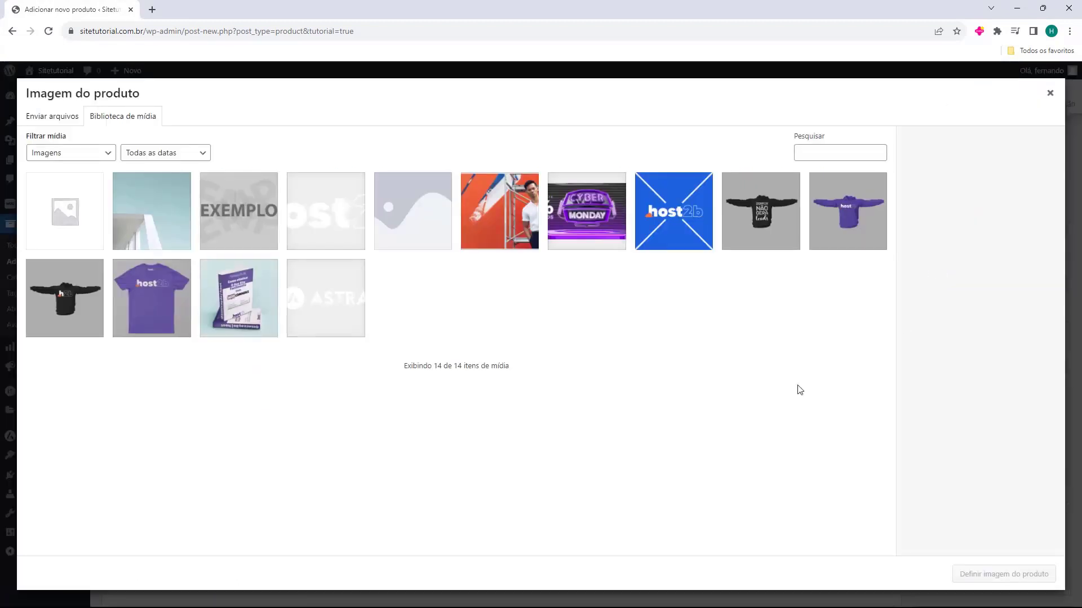
pyautogui.click(61, 118)
pyautogui.moveTo(0, 369); pyautogui.dragTo(474, 271)
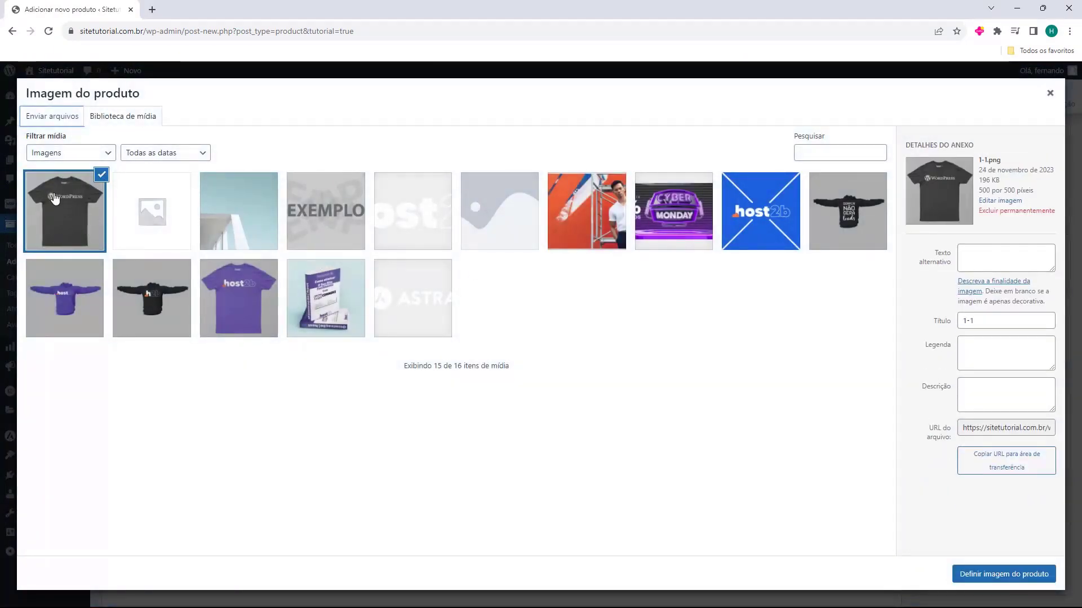
pyautogui.click(982, 575)
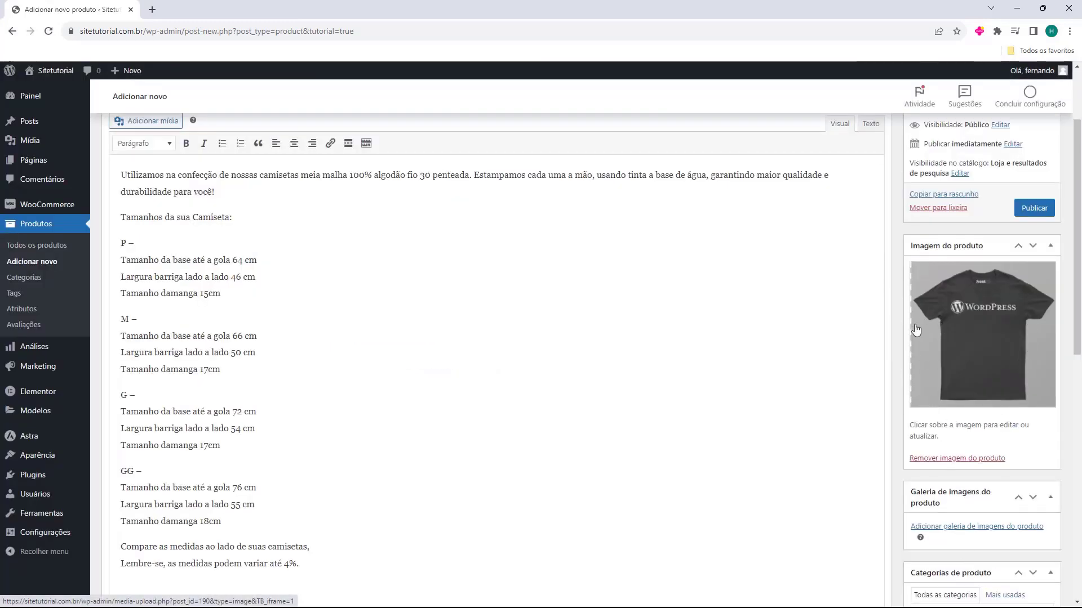
# Step: Upload the white WordPress T-shirt picture and the photo of the model, and add both to the product gallery
pyautogui.scroll(-3, 941, 267)
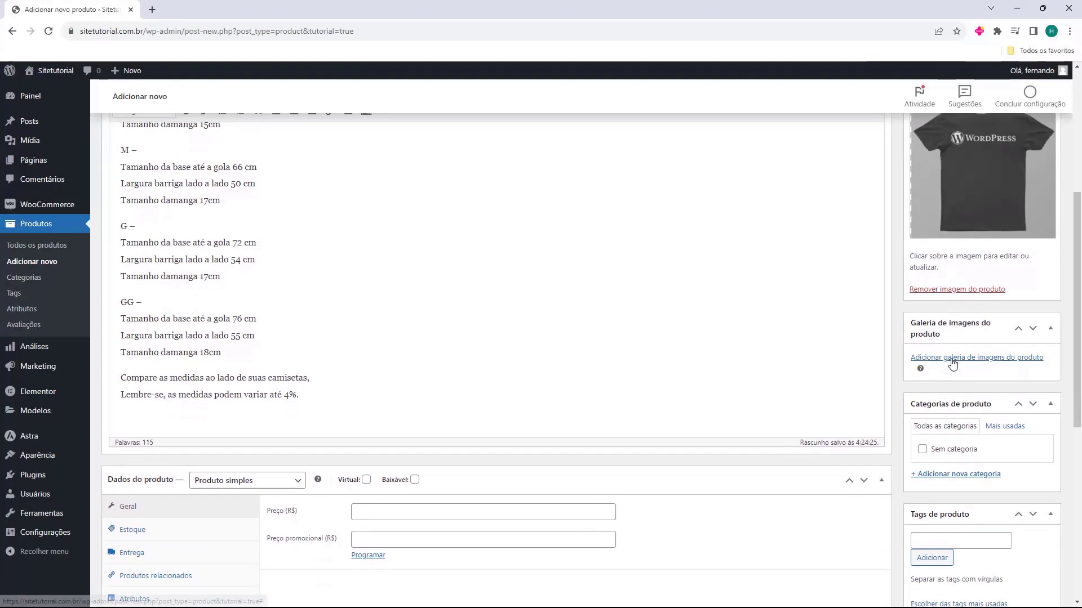
pyautogui.click(952, 360)
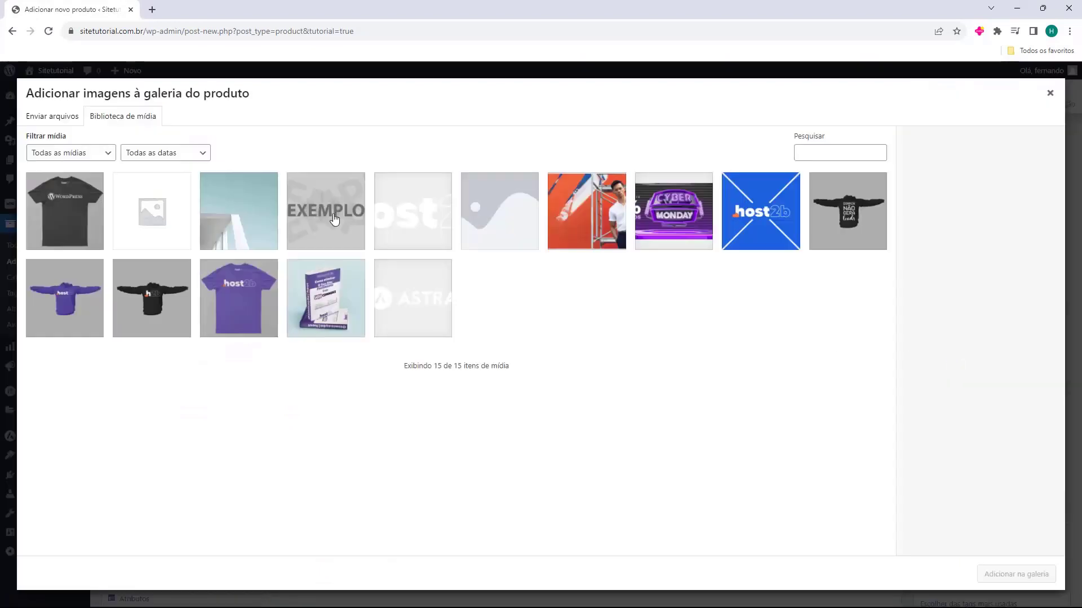
pyautogui.click(69, 124)
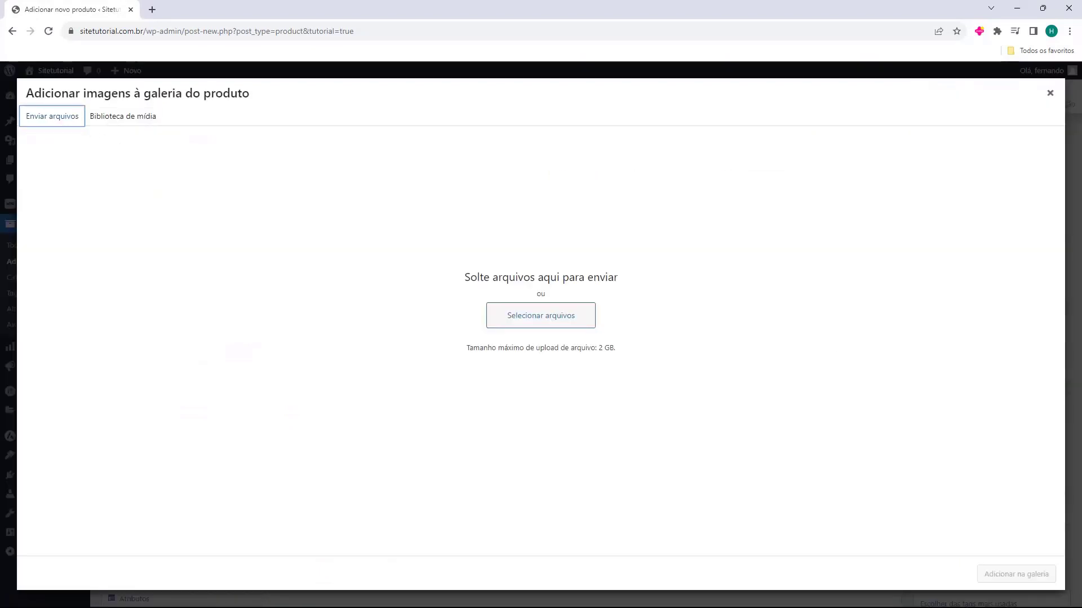
pyautogui.moveTo(0, 286); pyautogui.dragTo(514, 266)
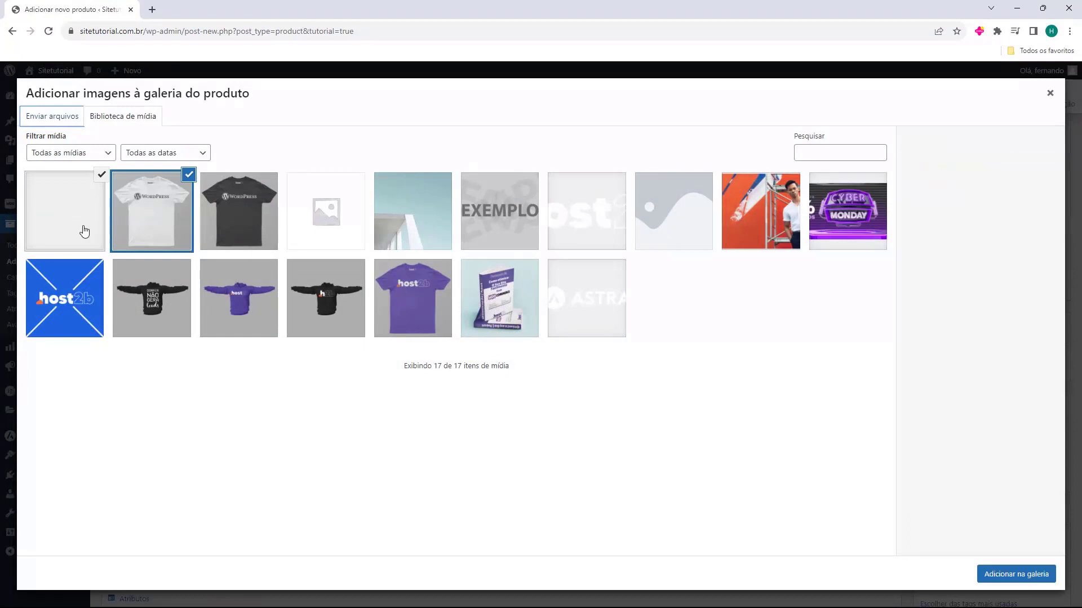
pyautogui.click(220, 225)
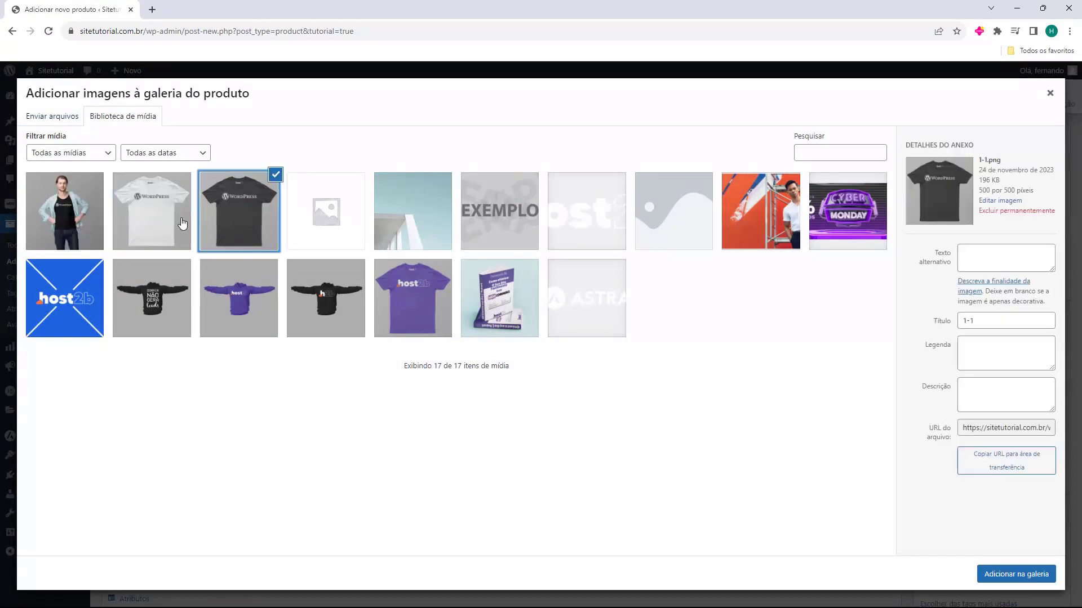
pyautogui.click(164, 223)
pyautogui.click(99, 225)
pyautogui.click(138, 211)
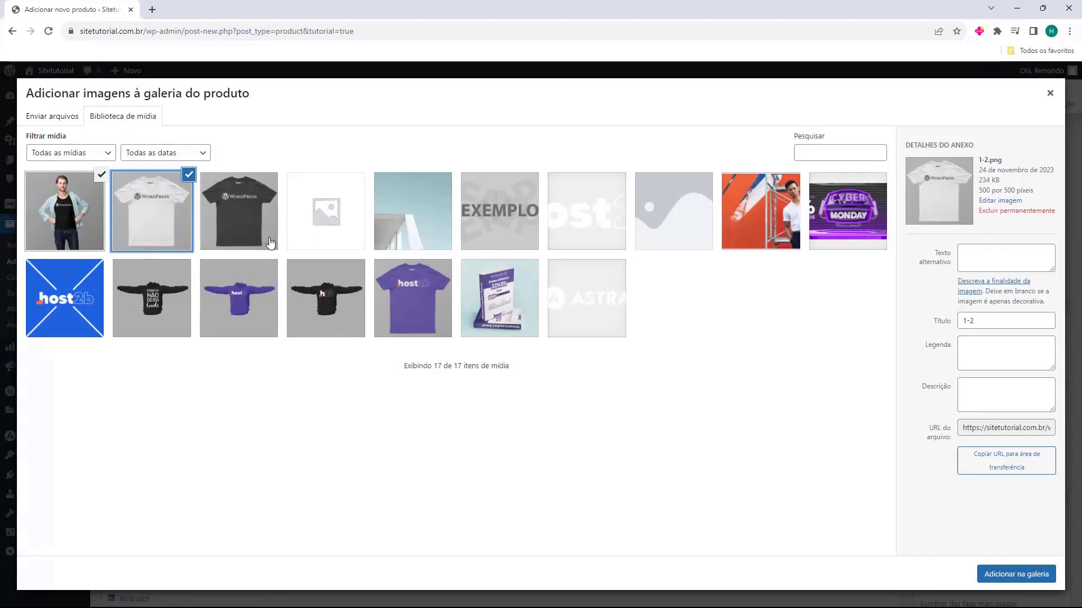
pyautogui.click(1025, 581)
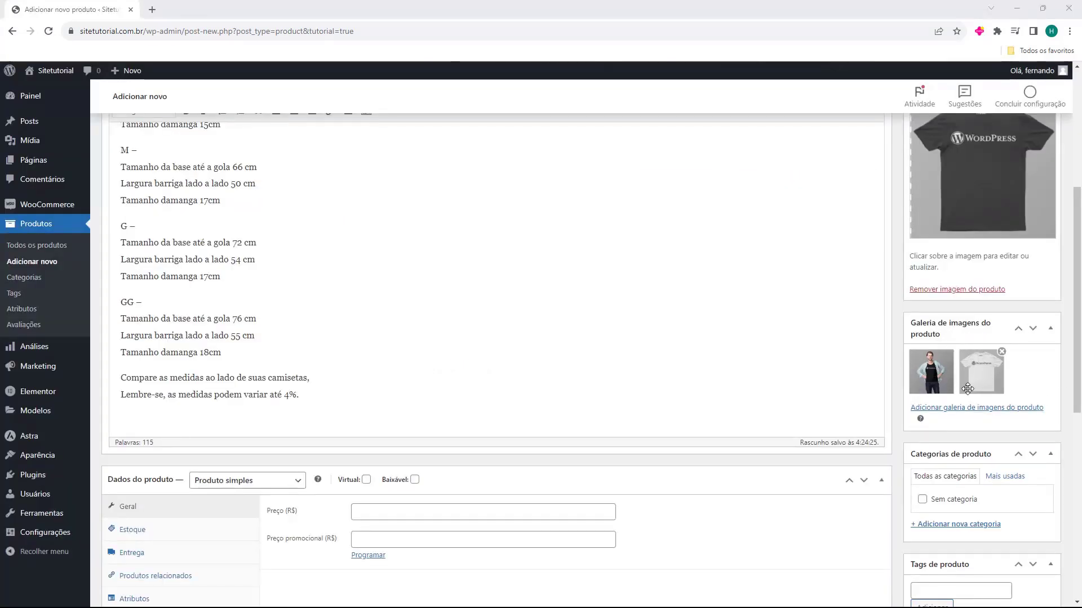
# Step: Reorder the product gallery so the white T-shirt picture comes before the model photo
pyautogui.moveTo(971, 385); pyautogui.dragTo(922, 376)
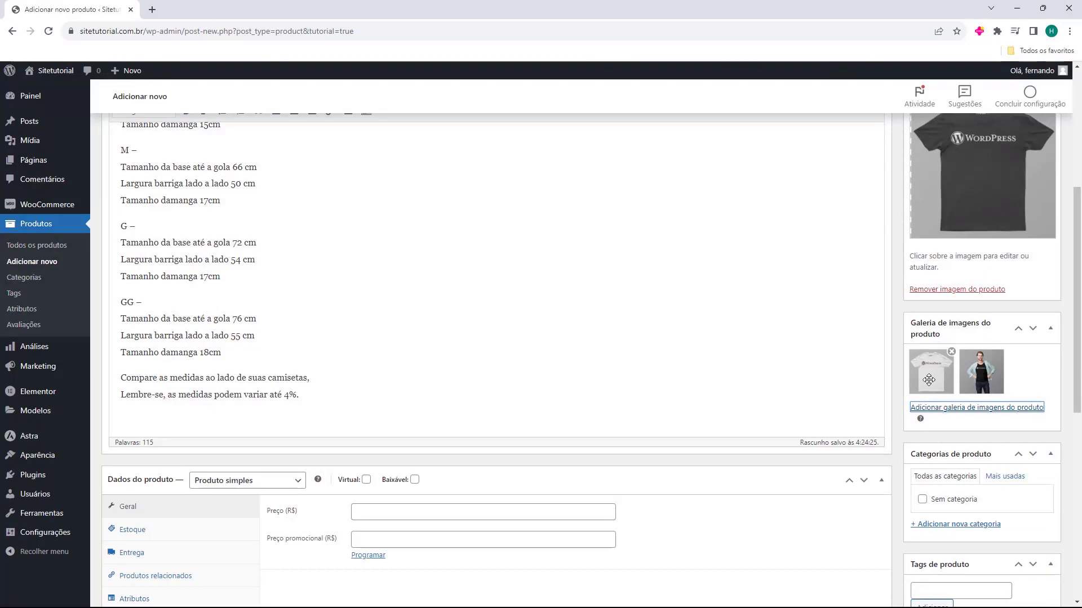
pyautogui.scroll(2, 946, 338)
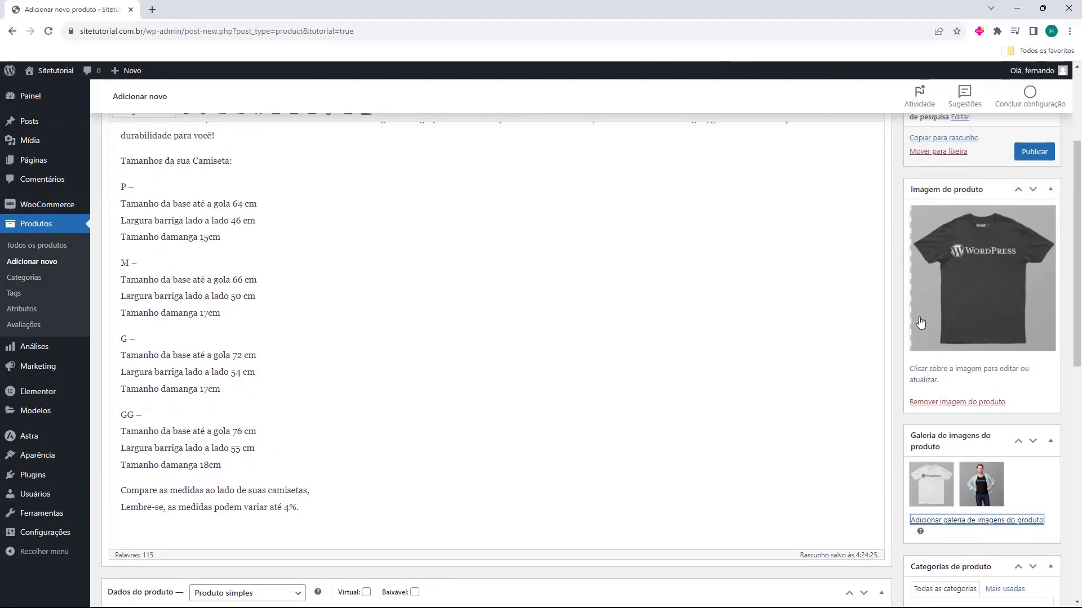
pyautogui.scroll(-1, 955, 212)
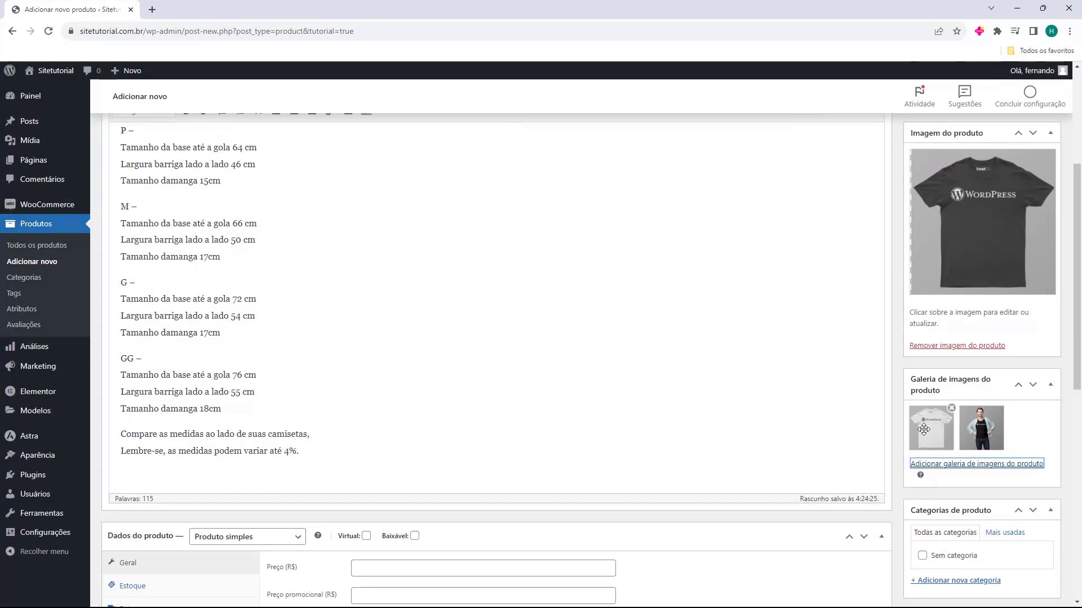
# Step: Open the new product category form and examine the category, product tag and Astra settings sections
pyautogui.scroll(-3, 927, 403)
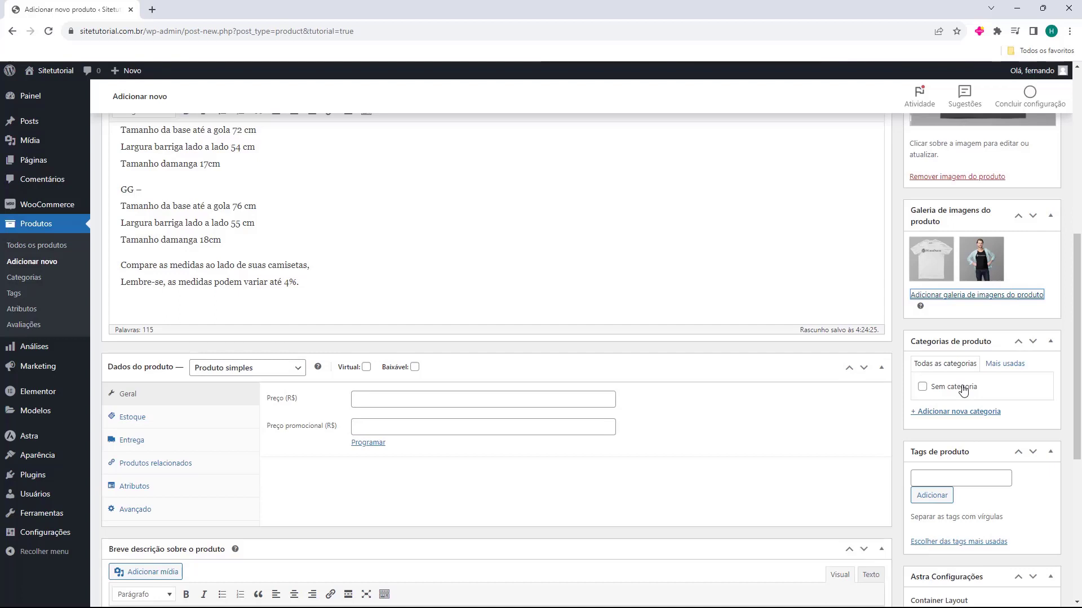
pyautogui.click(945, 414)
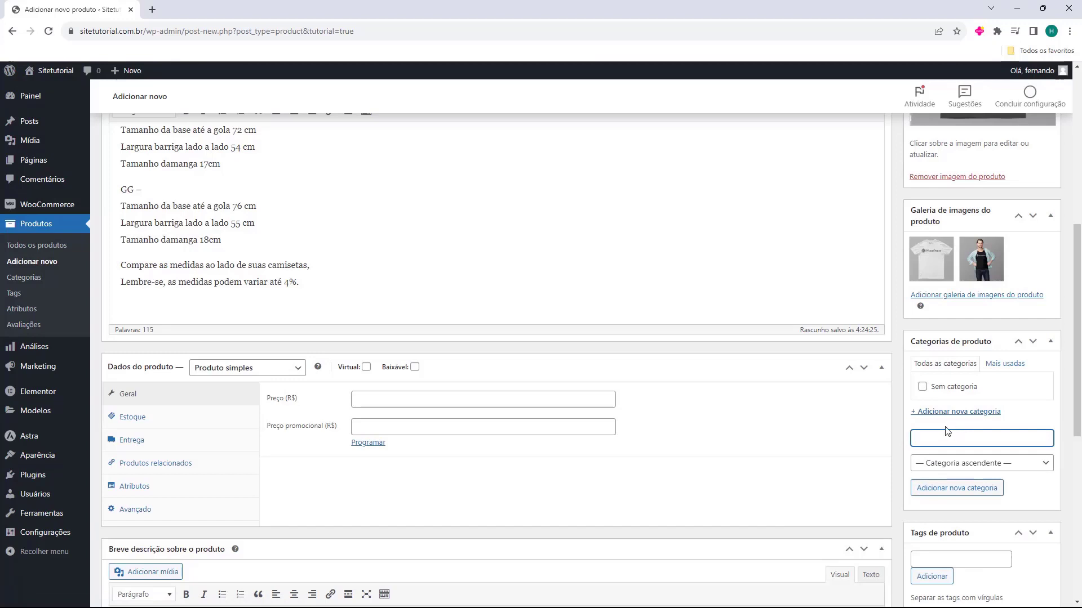
pyautogui.scroll(-3, 946, 431)
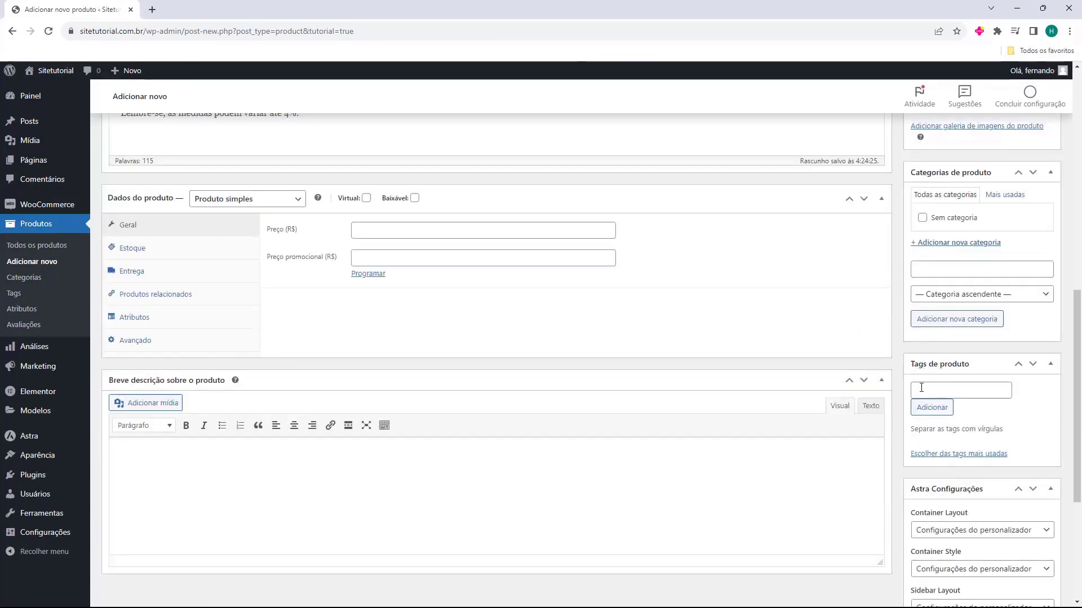
pyautogui.click(921, 389)
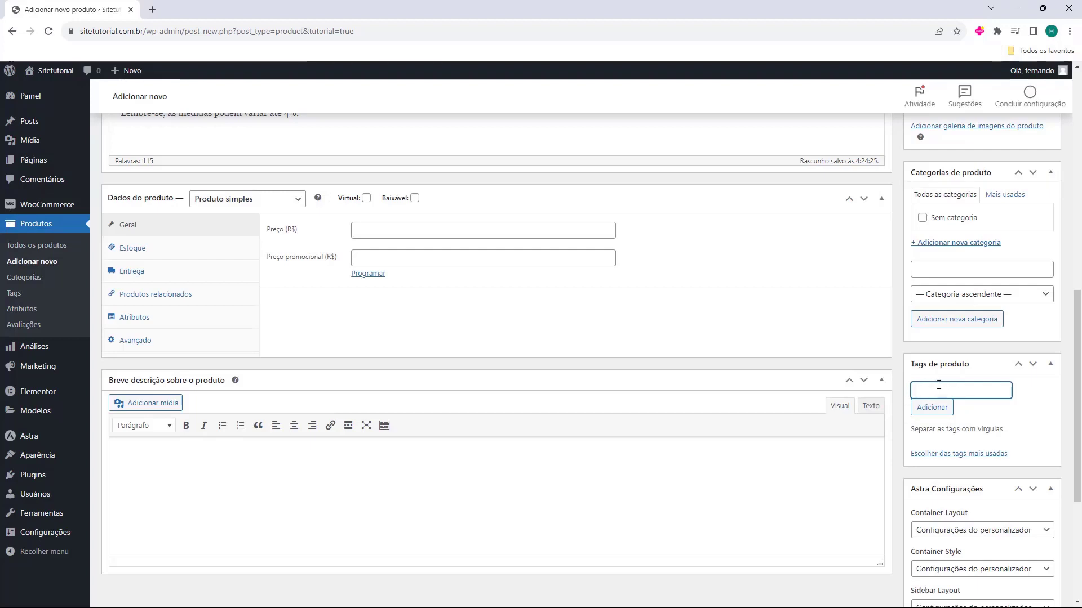
pyautogui.scroll(1, 938, 384)
pyautogui.scroll(-1, 937, 388)
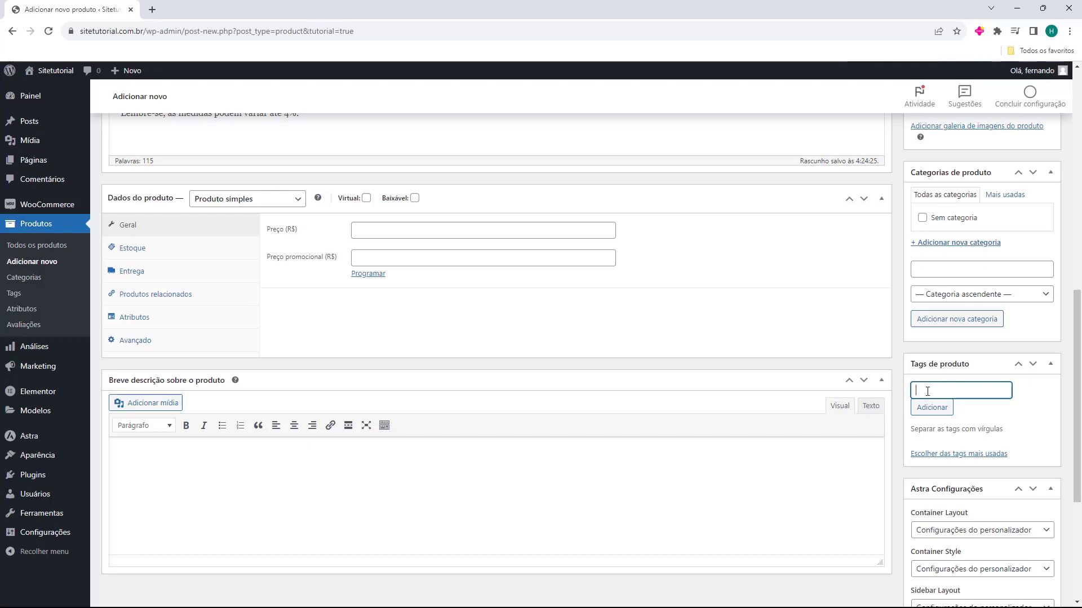
pyautogui.scroll(-3, 932, 360)
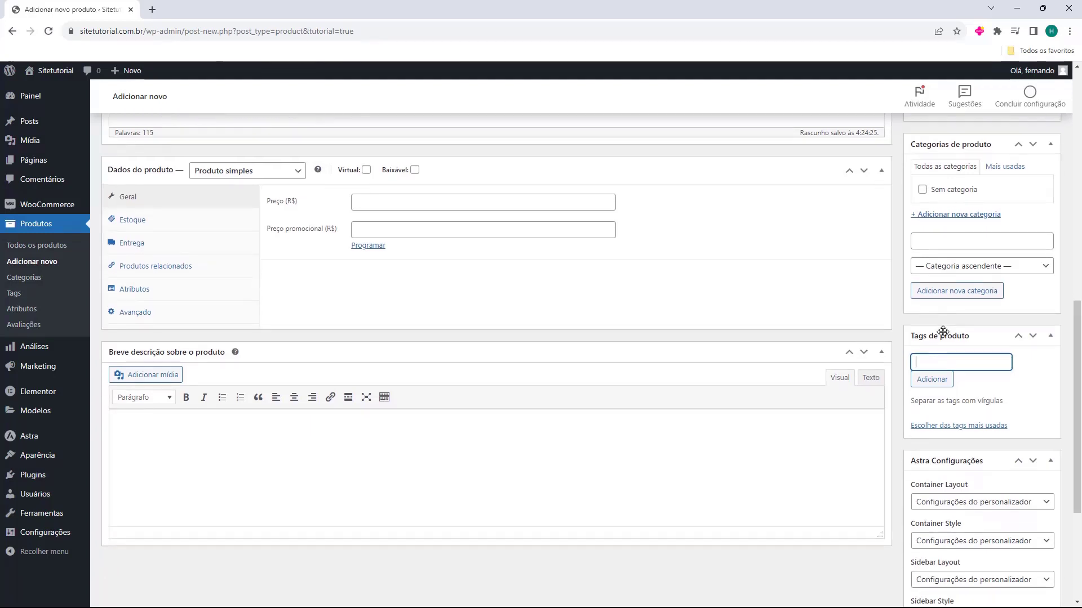
pyautogui.scroll(-1, 938, 338)
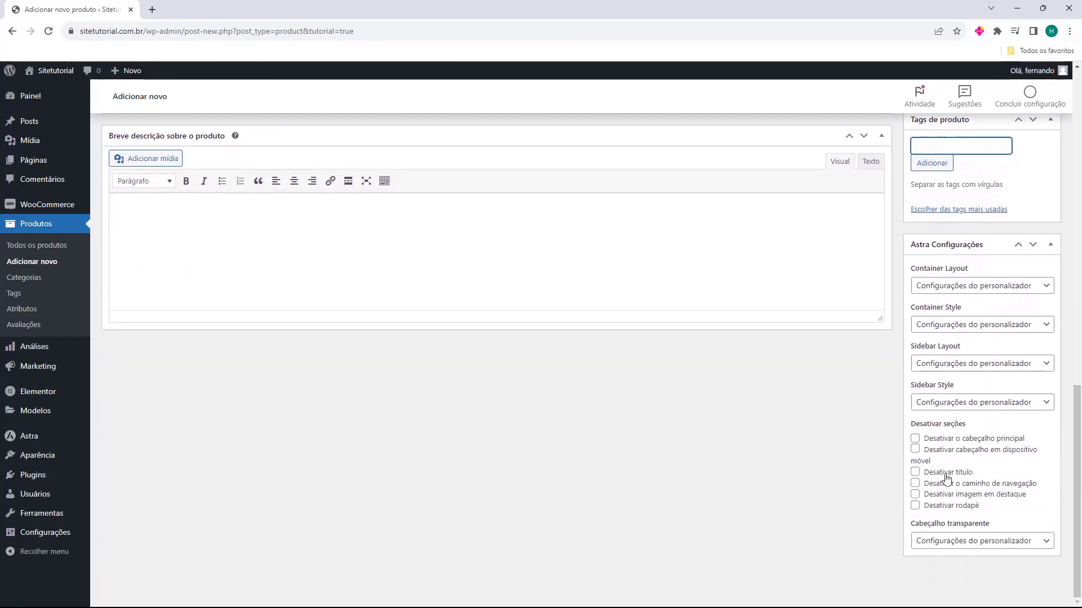
pyautogui.scroll(3, 930, 507)
pyautogui.scroll(2, 935, 473)
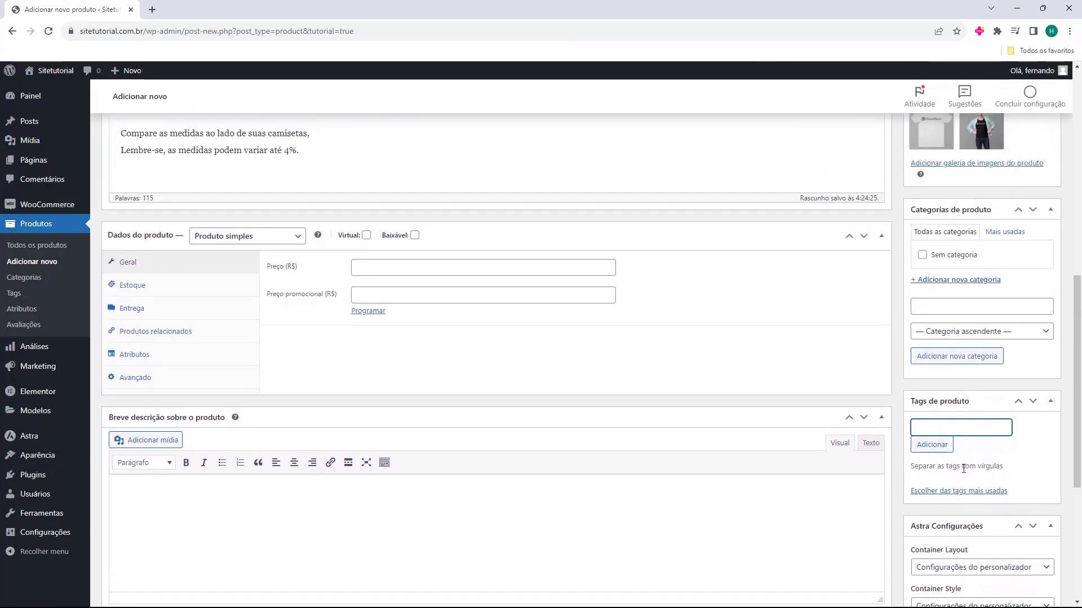
# Step: Set the product type in the product data to Produto variável
pyautogui.scroll(2, 963, 468)
pyautogui.scroll(-1, 900, 354)
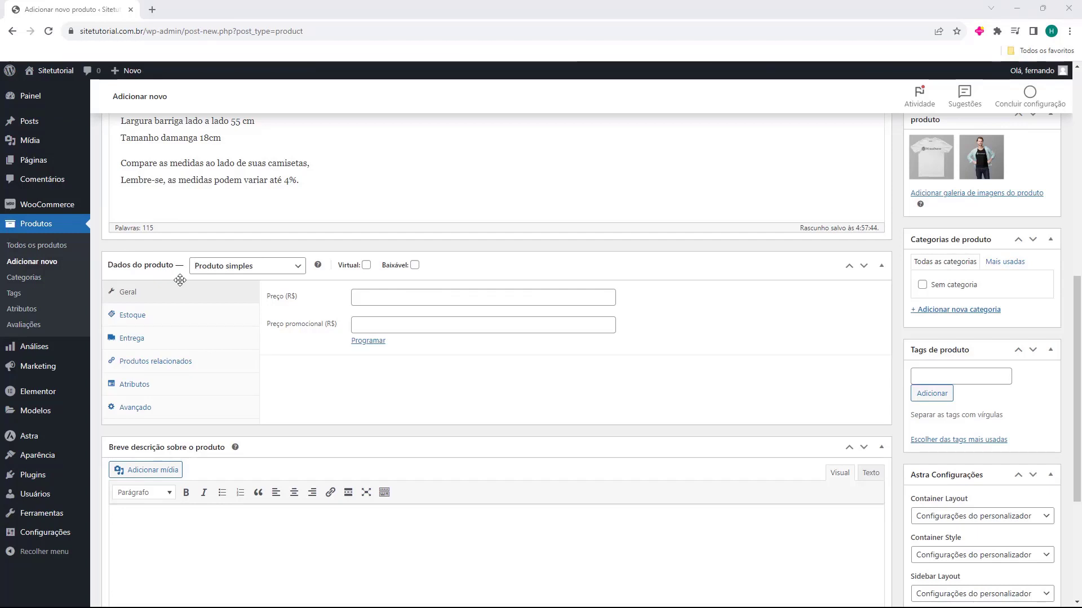
pyautogui.click(238, 267)
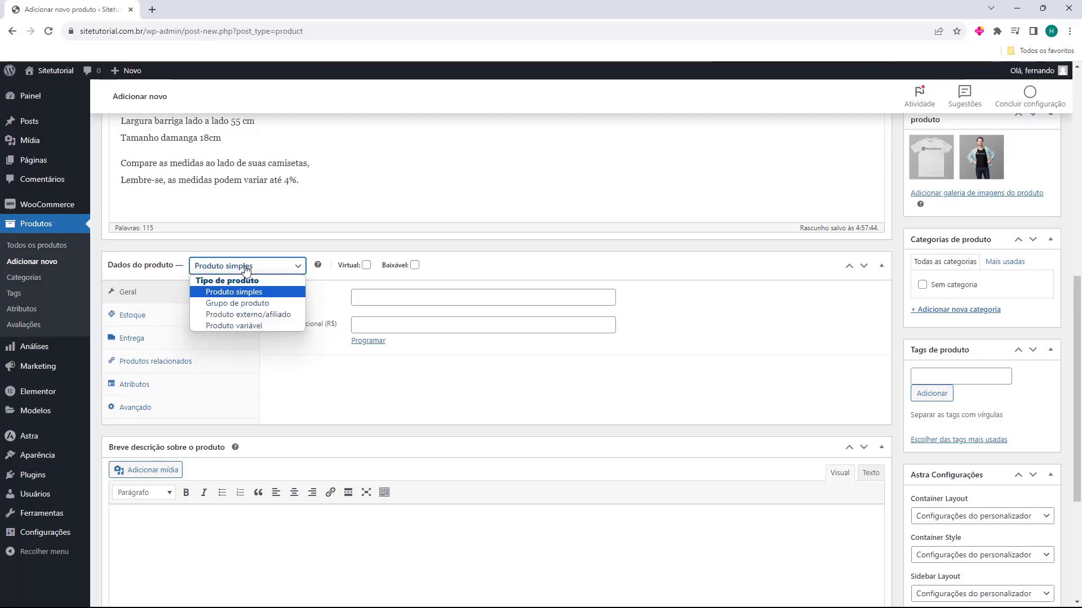
pyautogui.click(209, 326)
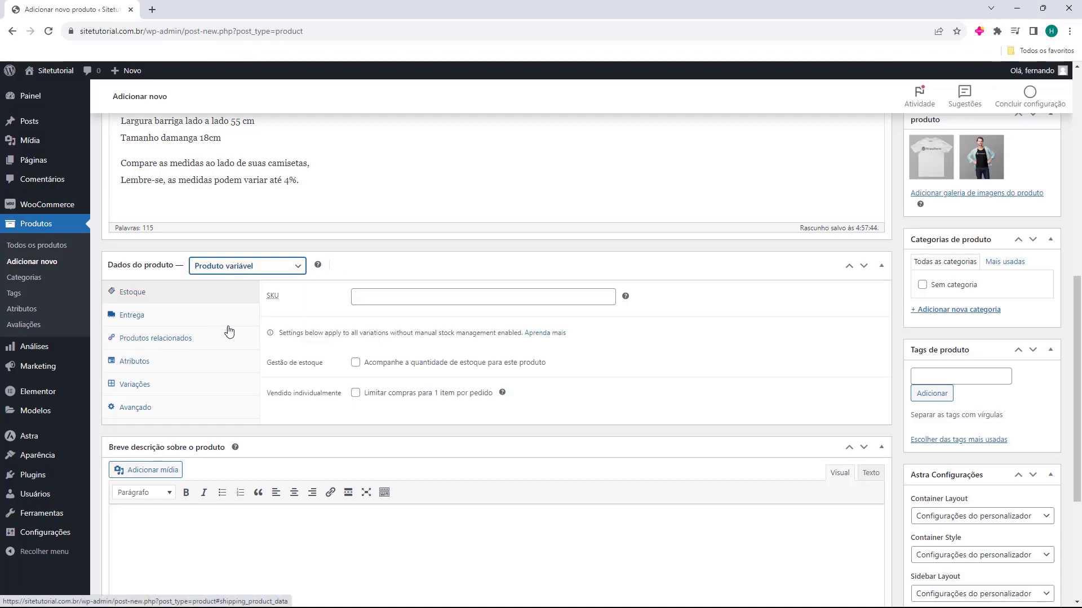
# Step: Examine the variable product's stock, shipping, related products and variations settings, including the stock management option
pyautogui.click(178, 313)
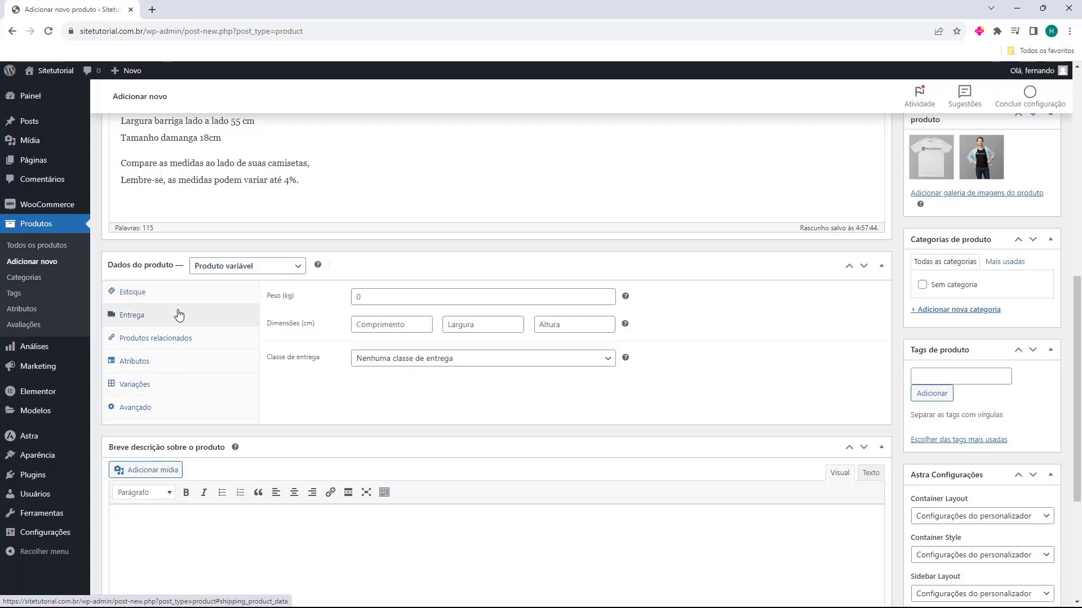
pyautogui.click(215, 340)
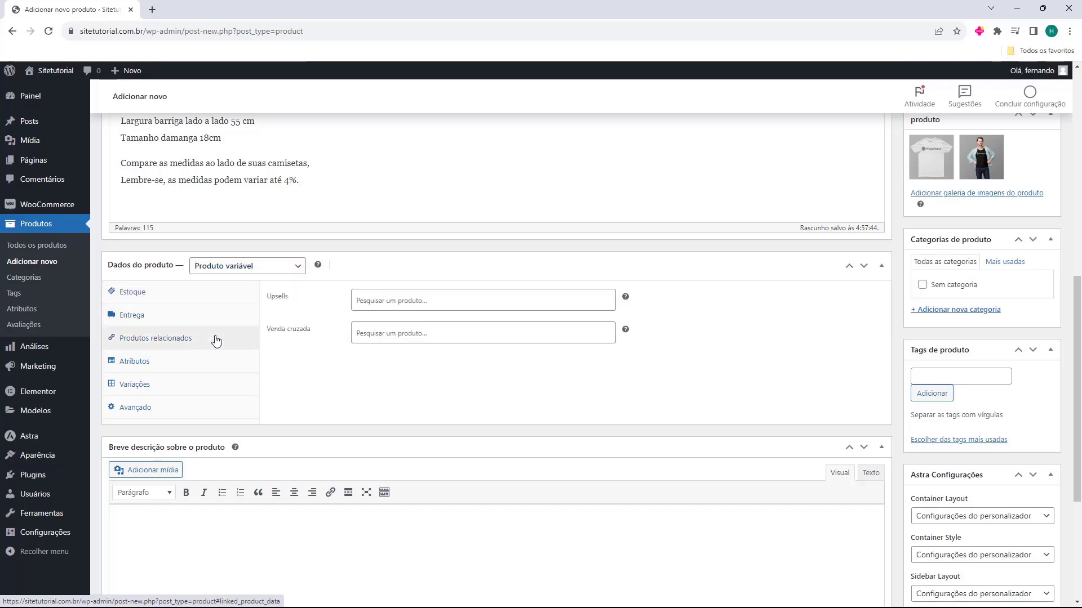
pyautogui.click(180, 318)
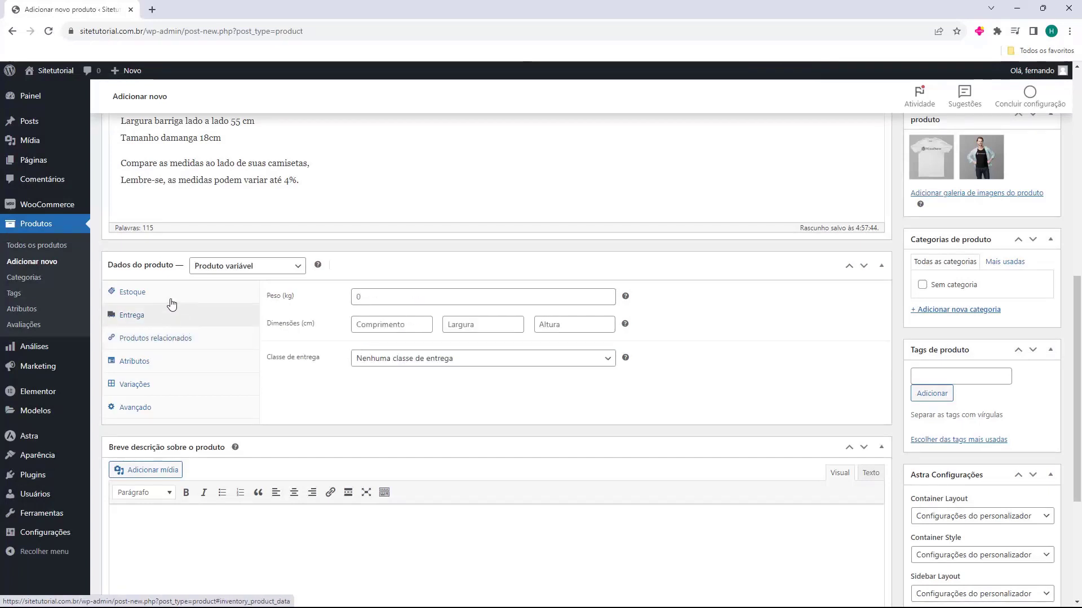
pyautogui.click(172, 299)
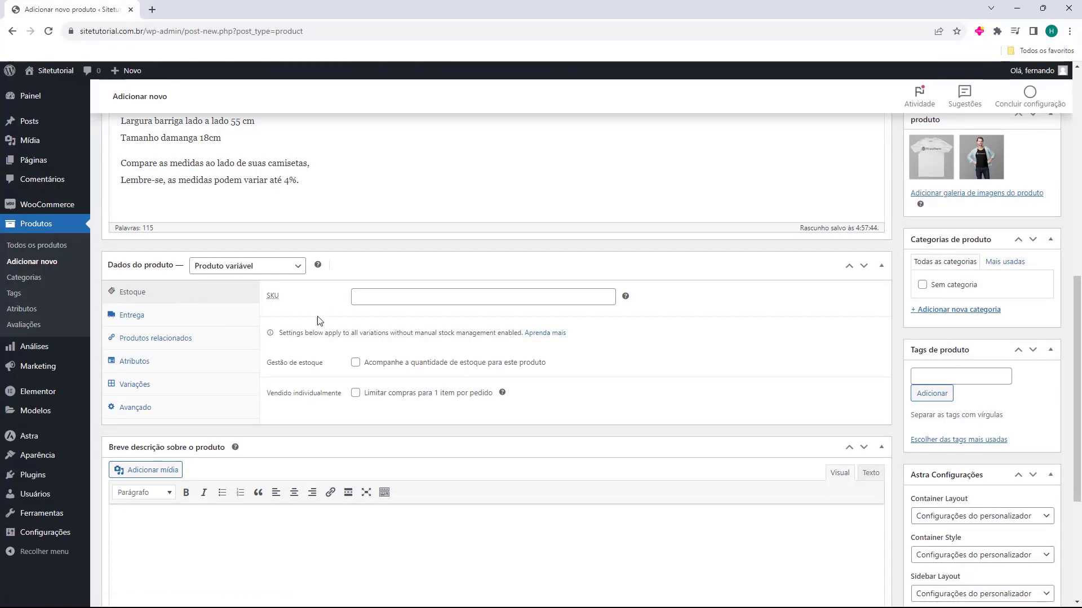
pyautogui.click(354, 363)
pyautogui.click(355, 364)
pyautogui.click(355, 364)
pyautogui.click(355, 363)
pyautogui.click(195, 319)
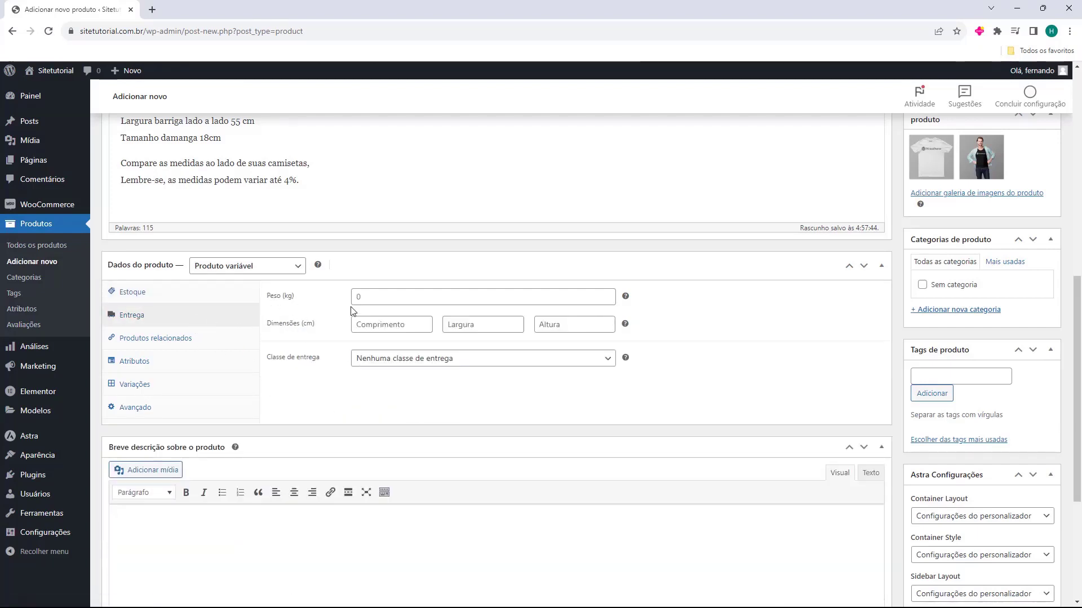
pyautogui.click(142, 338)
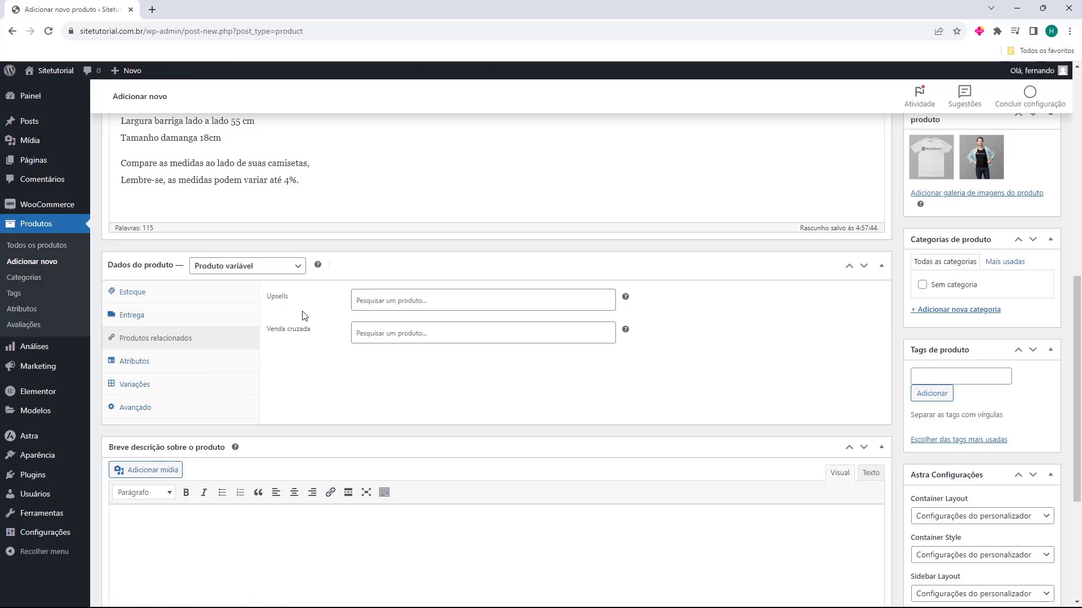
pyautogui.click(169, 315)
pyautogui.click(163, 338)
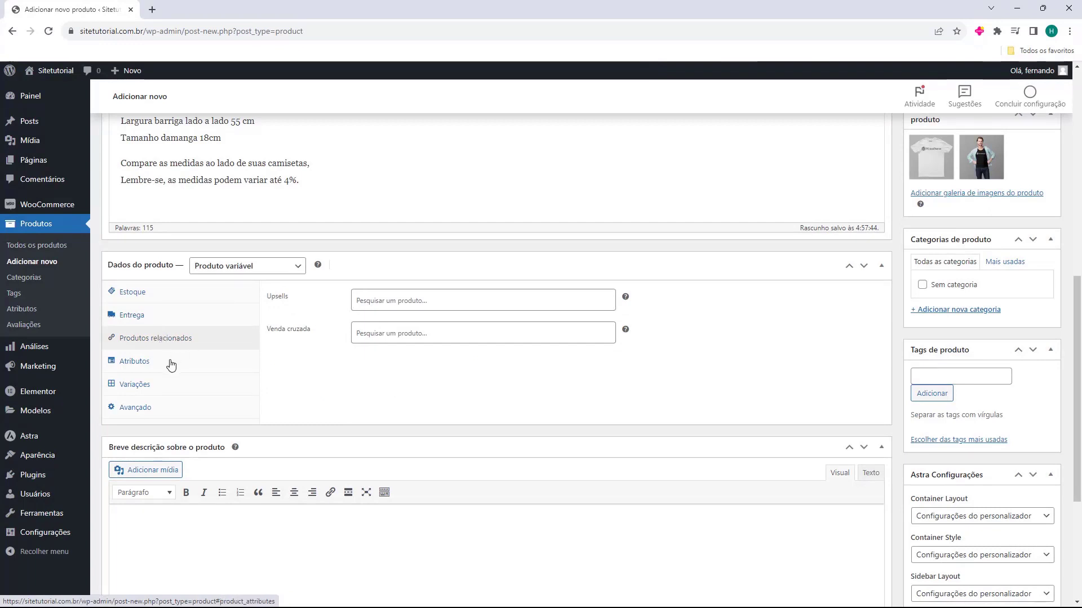
pyautogui.click(118, 388)
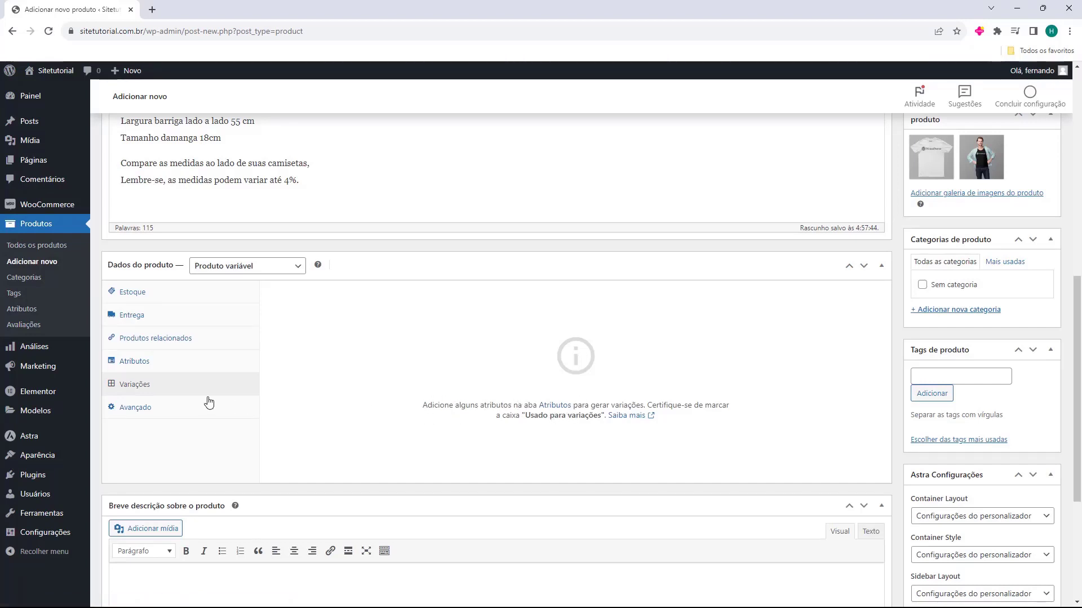
# Step: Name the new product attribute Cor in the attribute settings
pyautogui.click(142, 366)
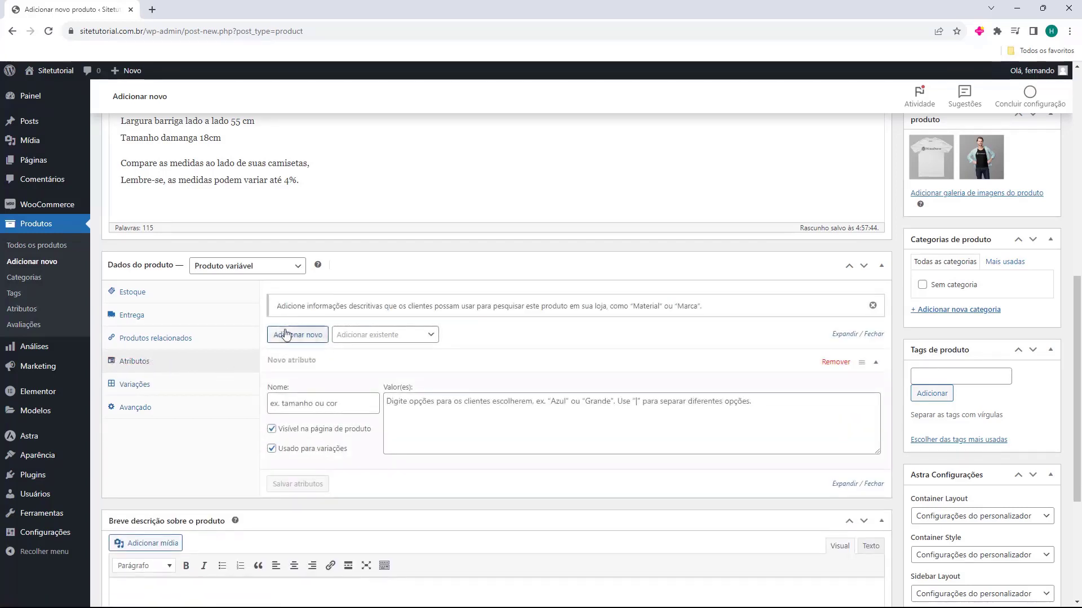
pyautogui.moveTo(276, 306); pyautogui.dragTo(631, 305)
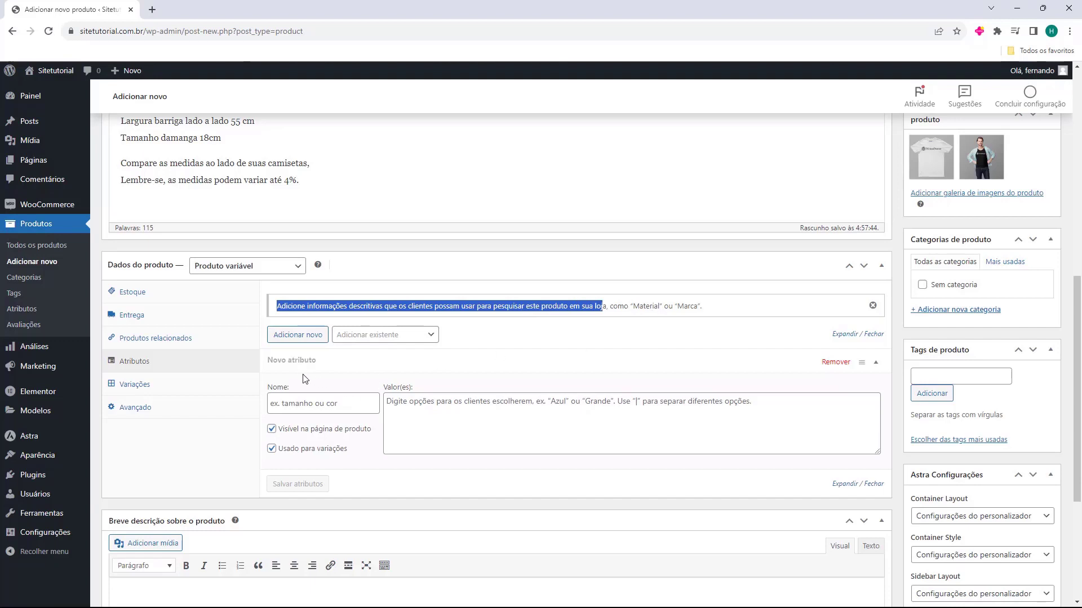
pyautogui.moveTo(306, 379); pyautogui.dragTo(284, 393)
pyautogui.click(338, 365)
pyautogui.click(336, 371)
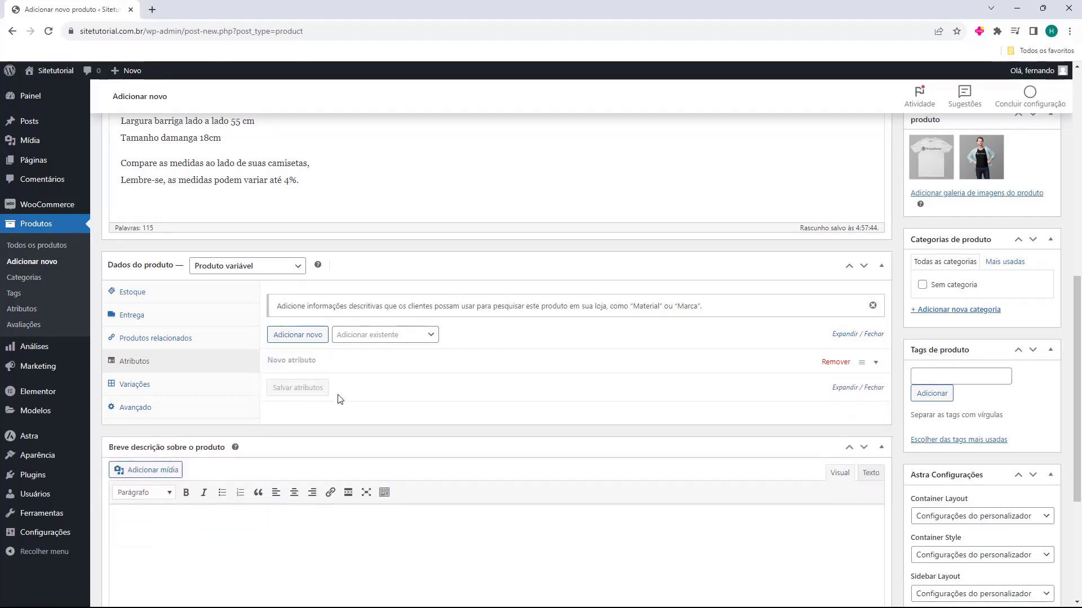
pyautogui.click(341, 375)
pyautogui.click(274, 403)
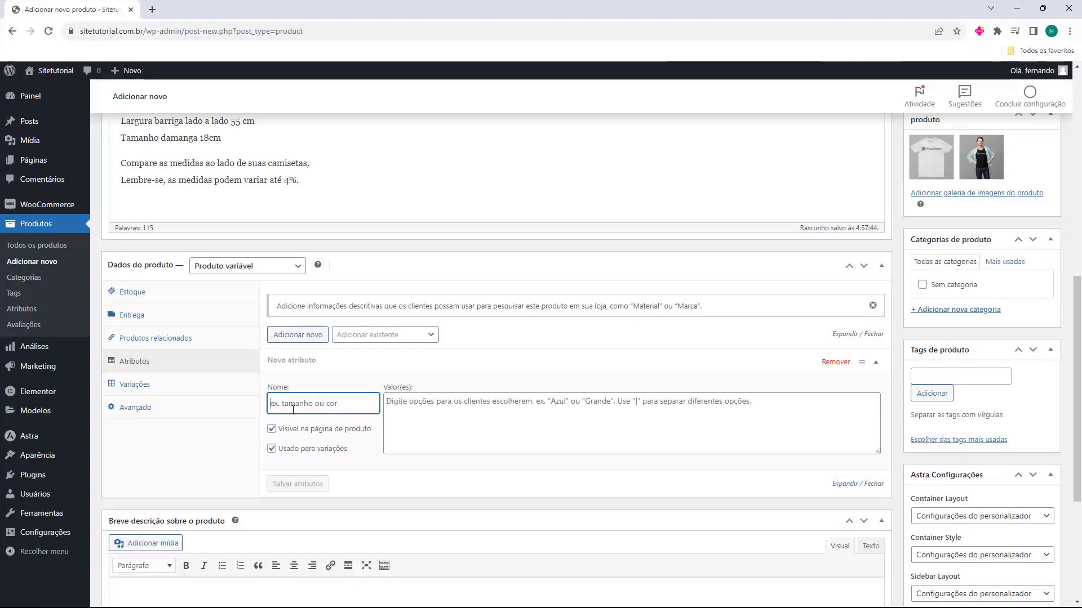
pyautogui.write('Cor')
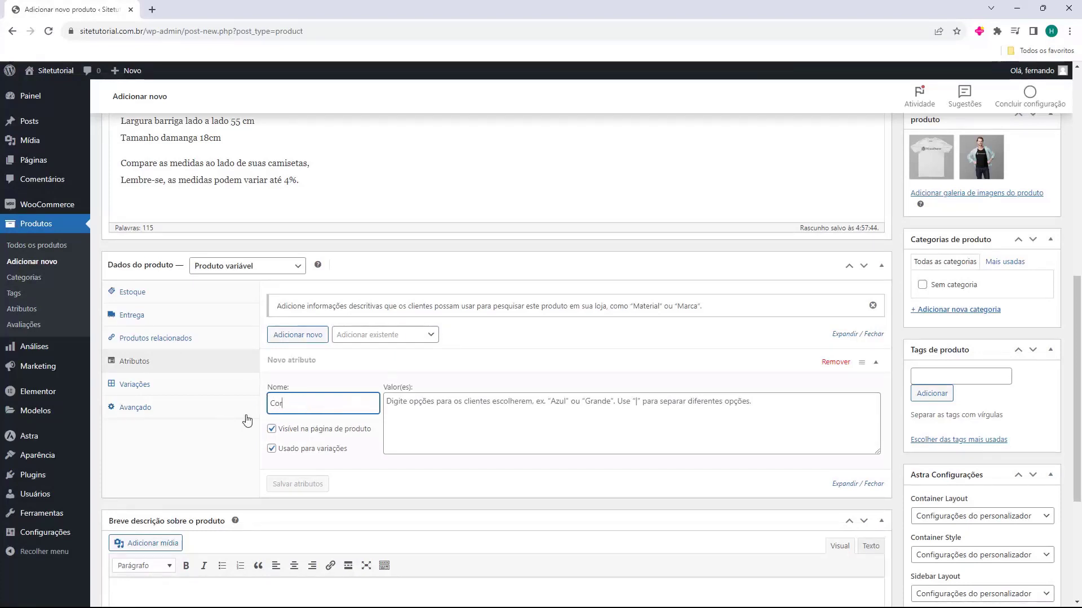
pyautogui.click(244, 421)
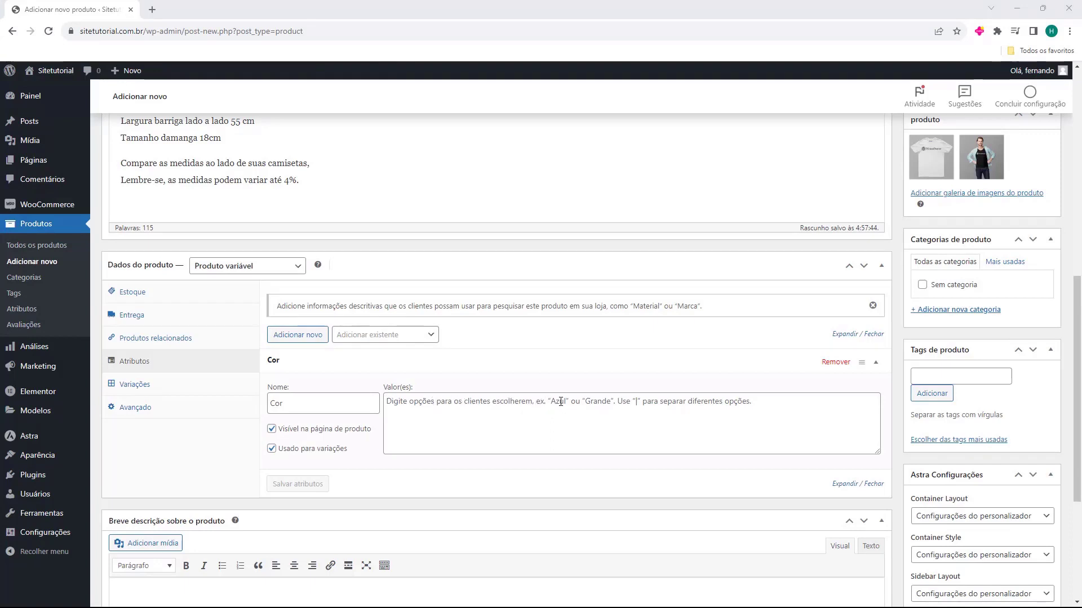
# Step: Give the Cor attribute the values Preto | Branco, save the attributes, and check the saved entry before collapsing it
pyautogui.click(647, 403)
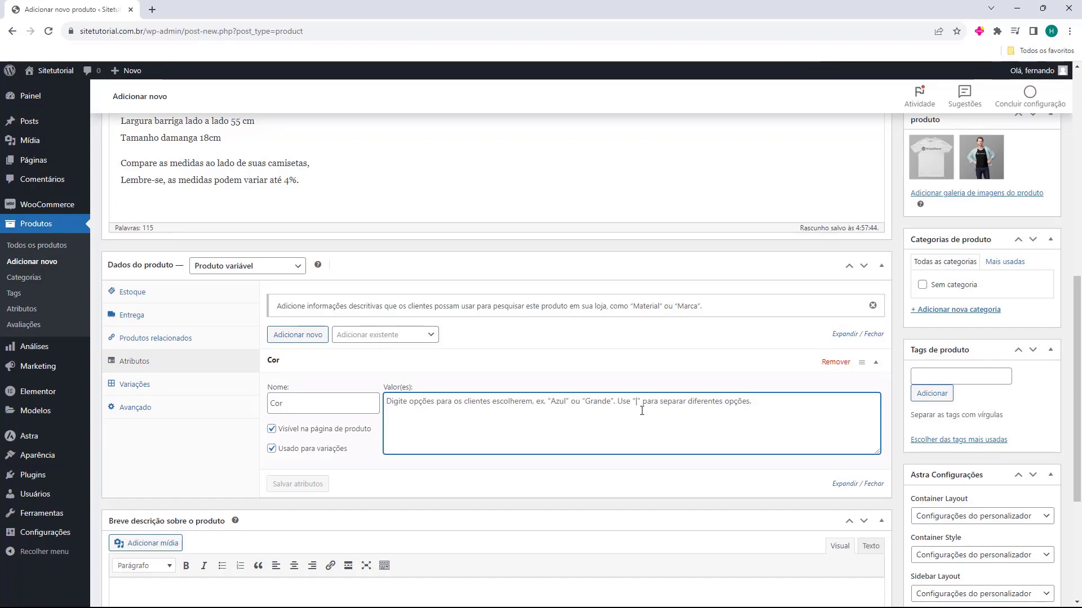
pyautogui.scroll(7, 643, 402)
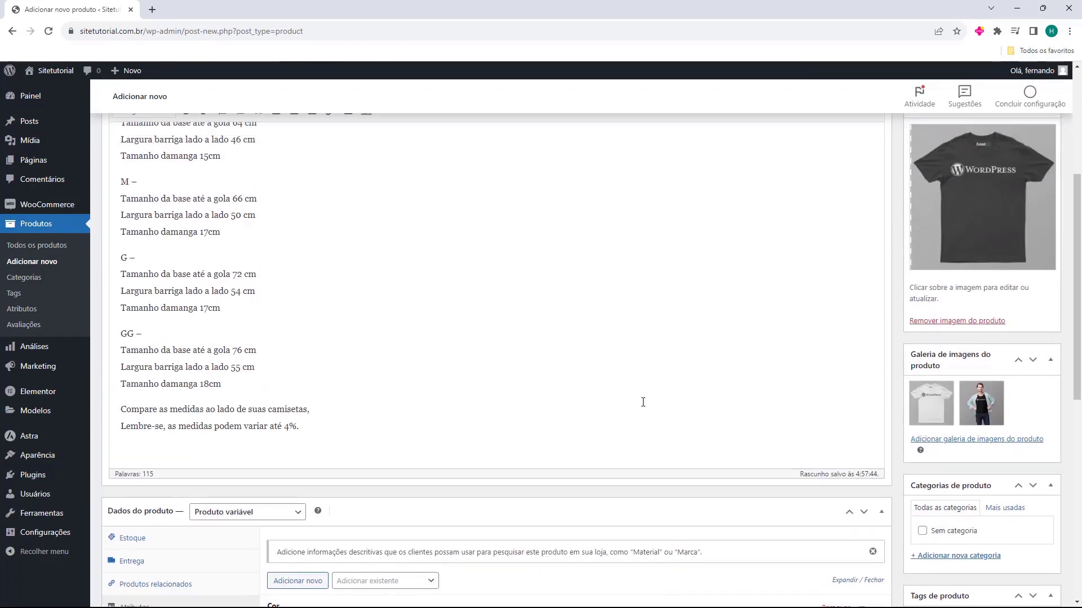
pyautogui.scroll(-7, 415, 340)
pyautogui.scroll(-2, 415, 341)
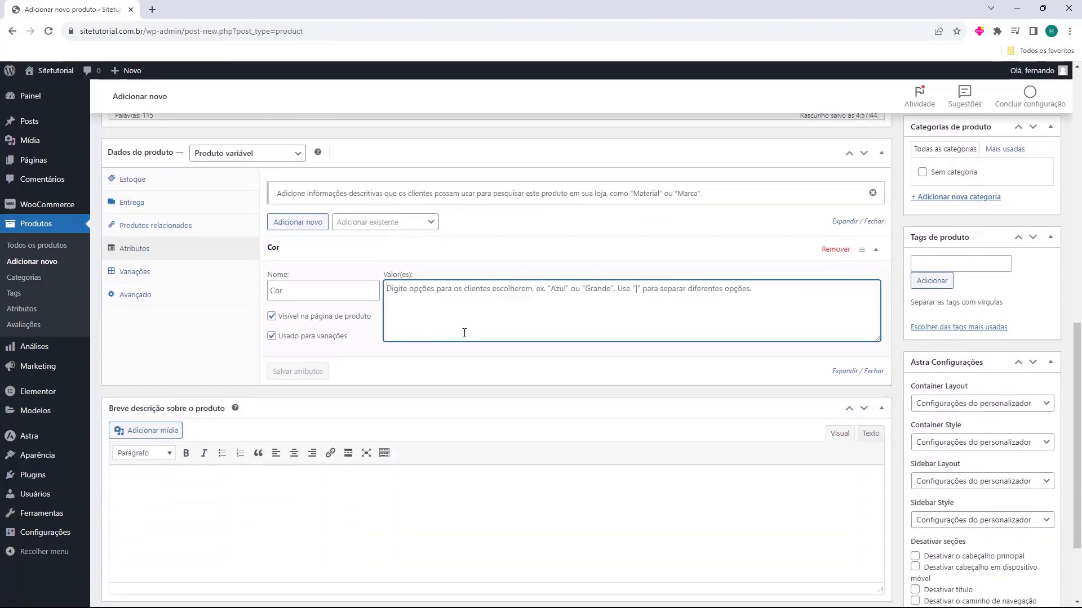
pyautogui.write('Preto')
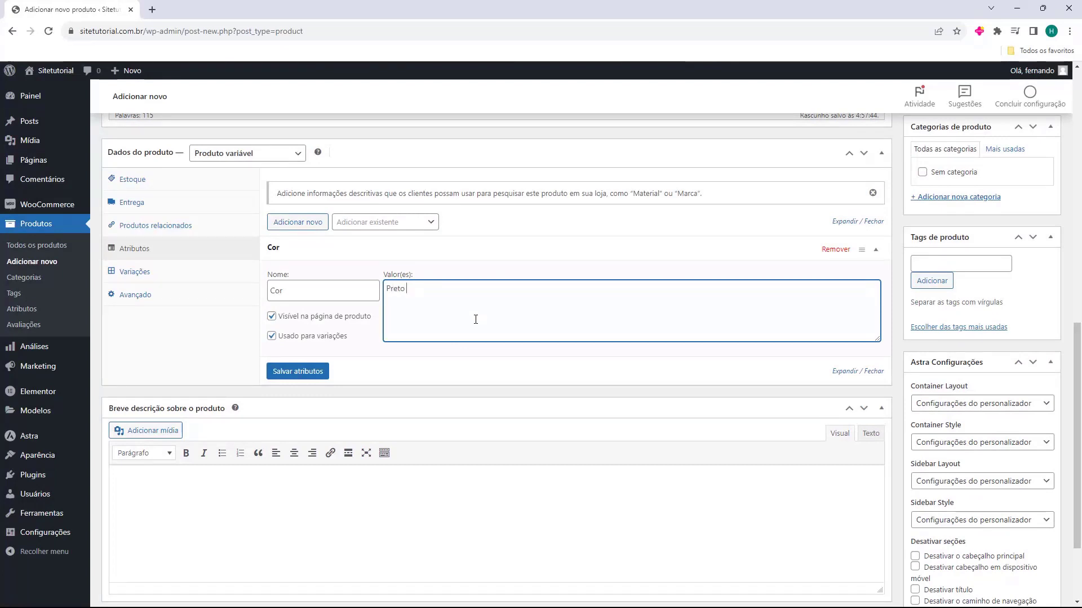
pyautogui.write(' | Br')
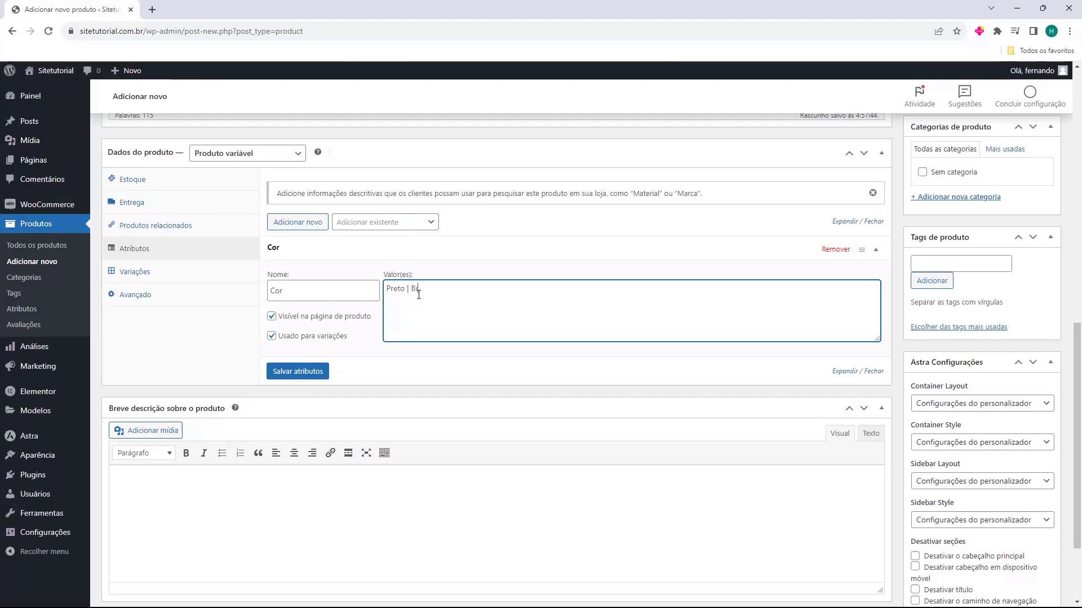
pyautogui.write('anco')
pyautogui.doubleClick(315, 338)
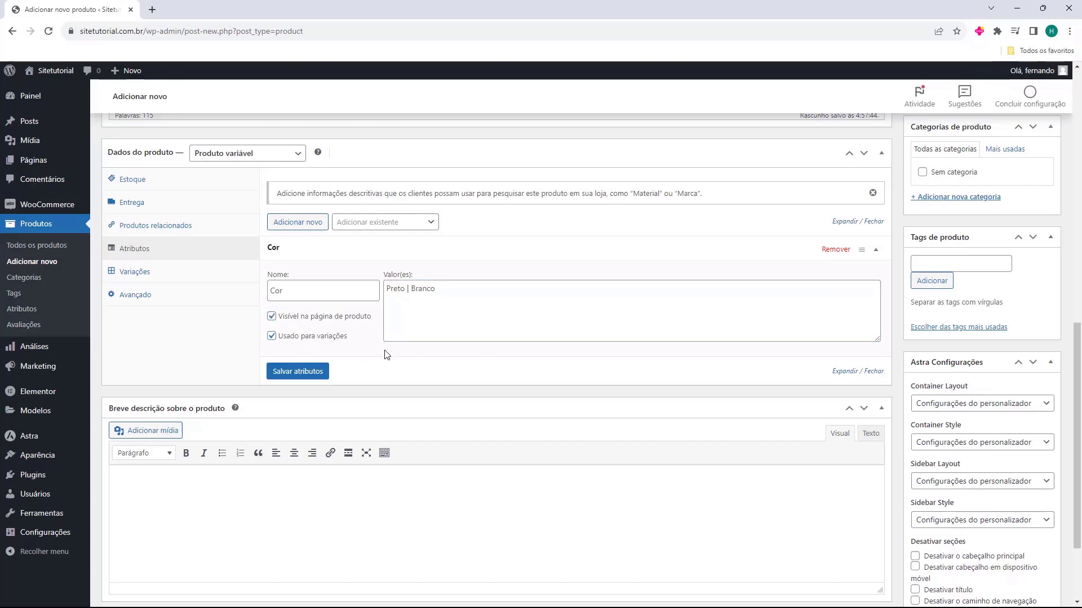
pyautogui.click(442, 299)
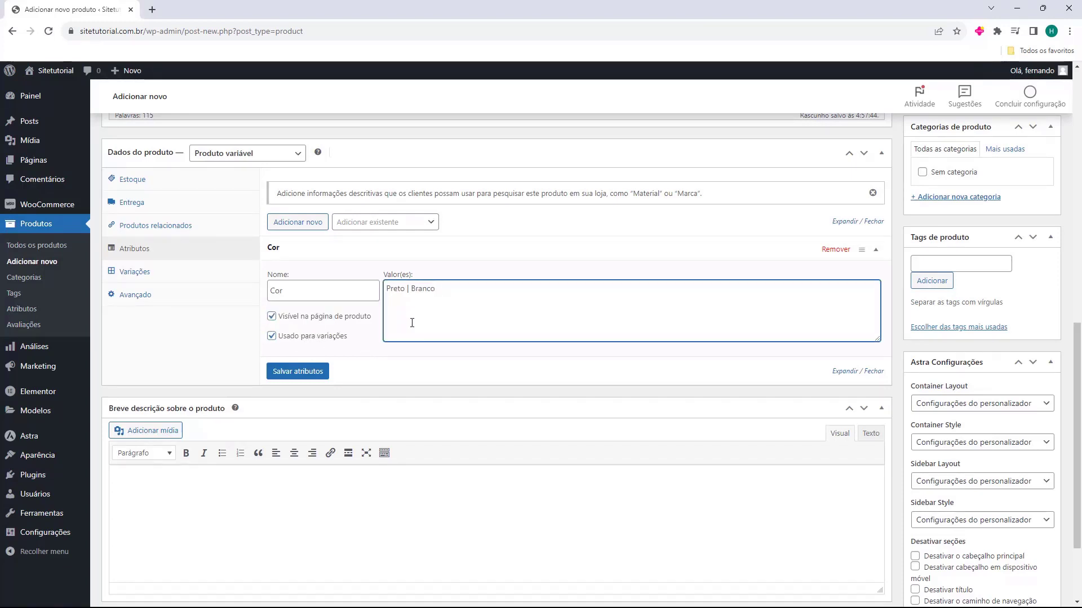
pyautogui.click(292, 376)
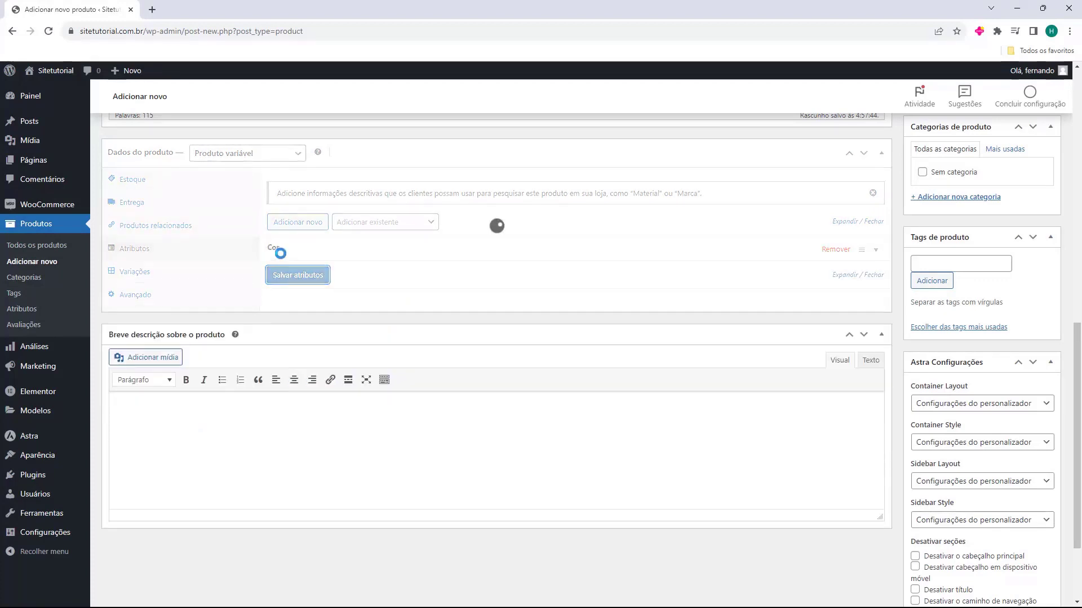
pyautogui.click(882, 253)
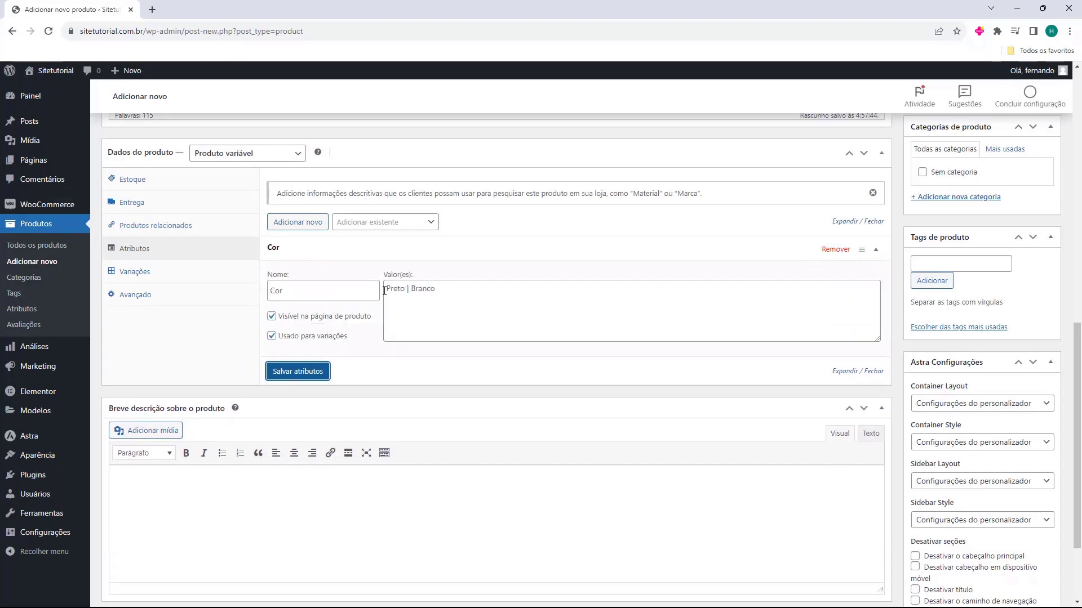
pyautogui.click(876, 250)
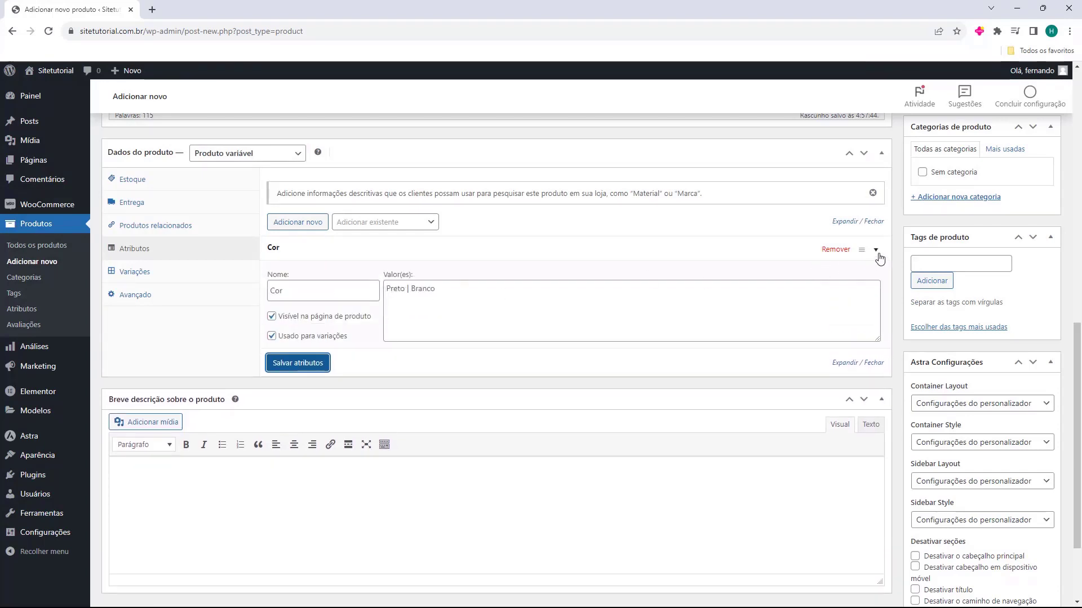
# Step: Add a second attribute named Tamanho with the values P | M | G | GG and save the attributes
pyautogui.click(298, 223)
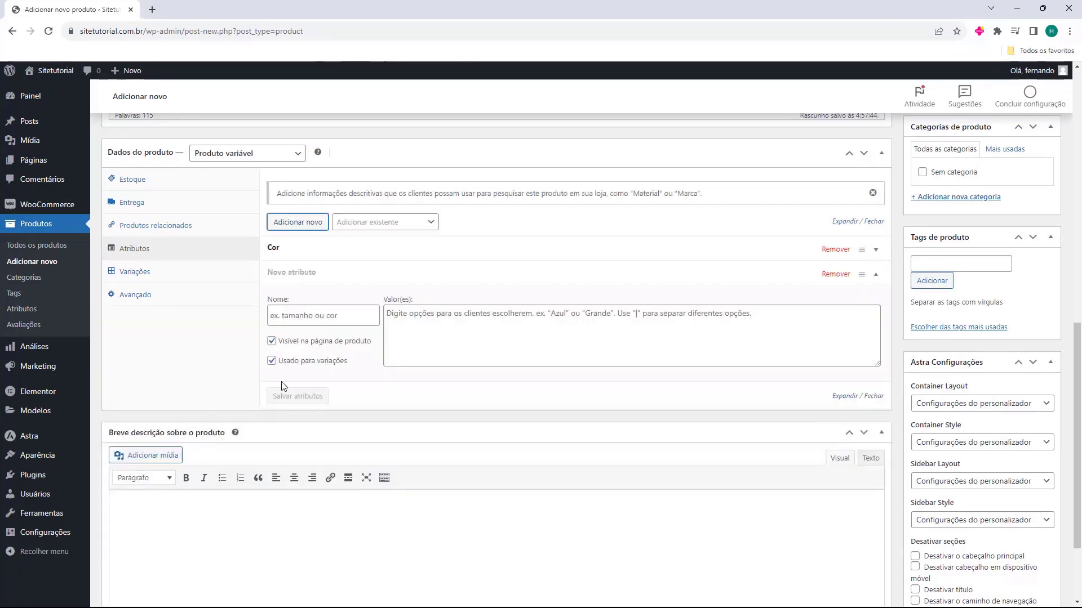
pyautogui.click(298, 315)
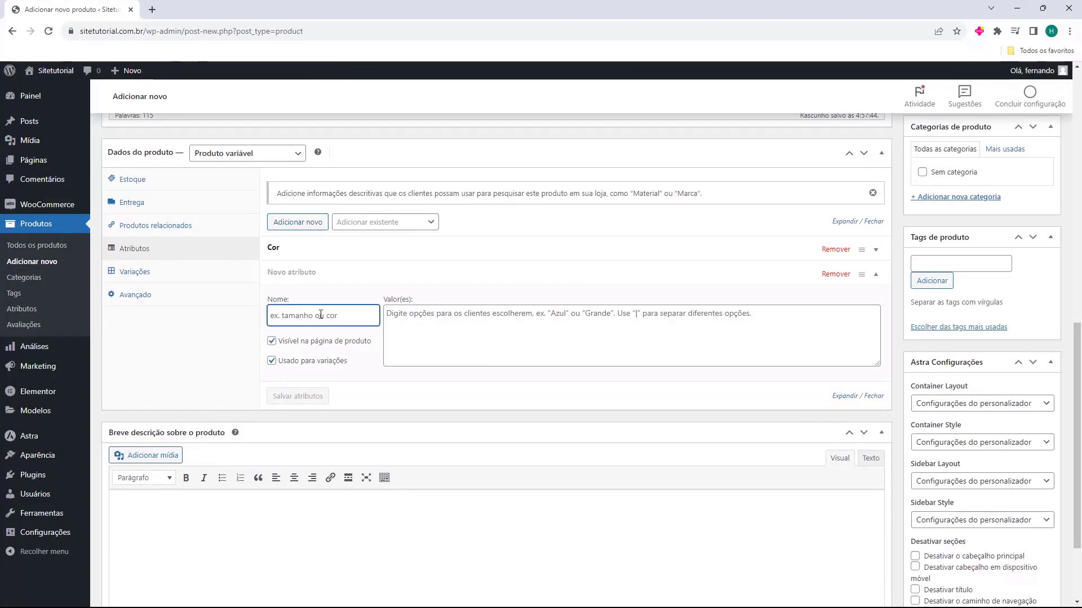
pyautogui.write('Tamanho')
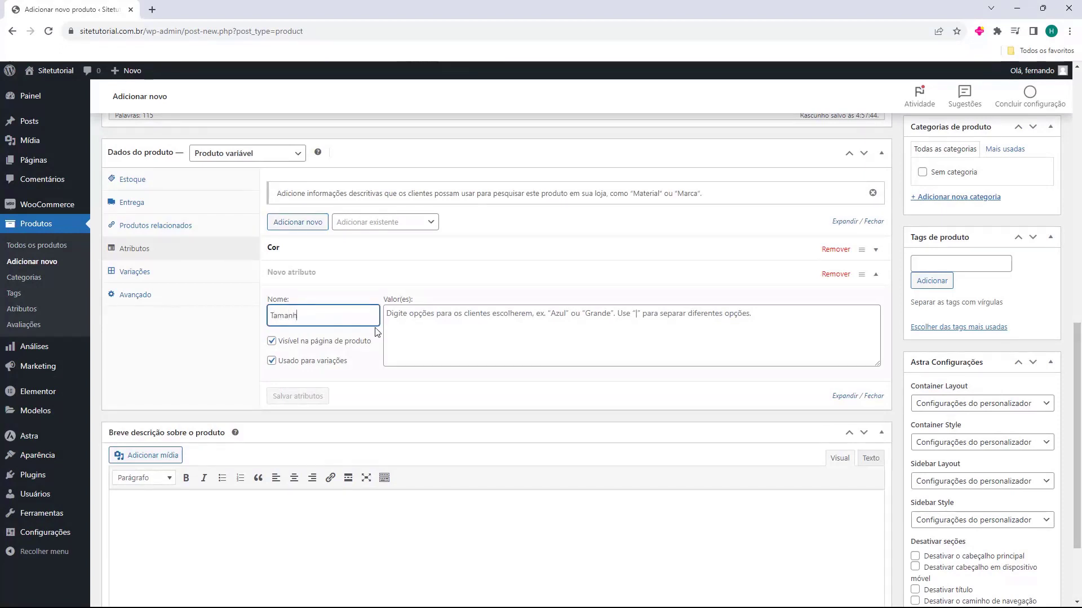
pyautogui.click(415, 328)
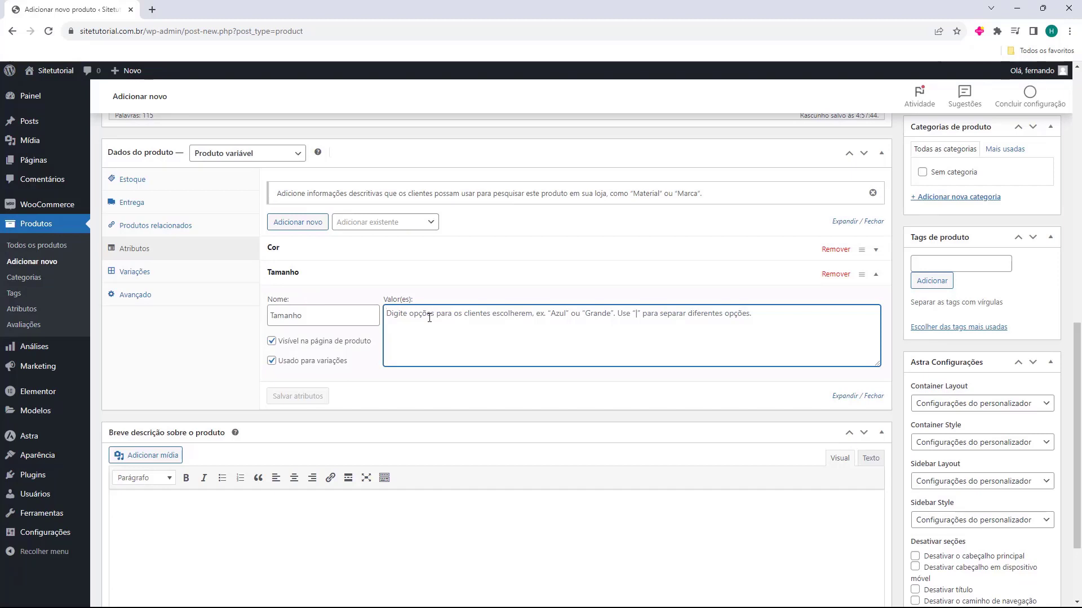
pyautogui.write('P |')
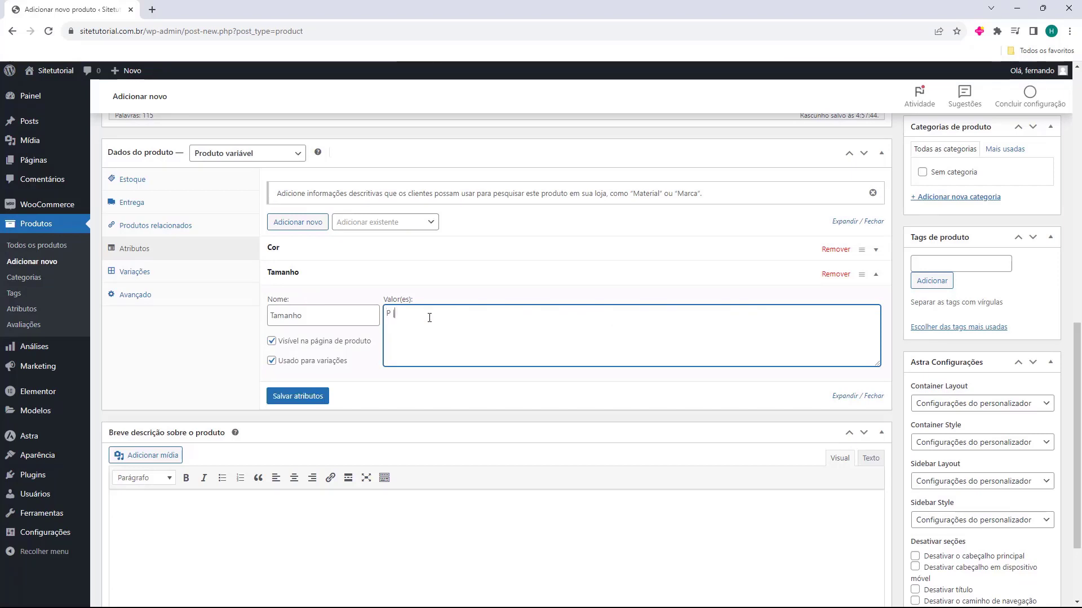
pyautogui.write(' M | G')
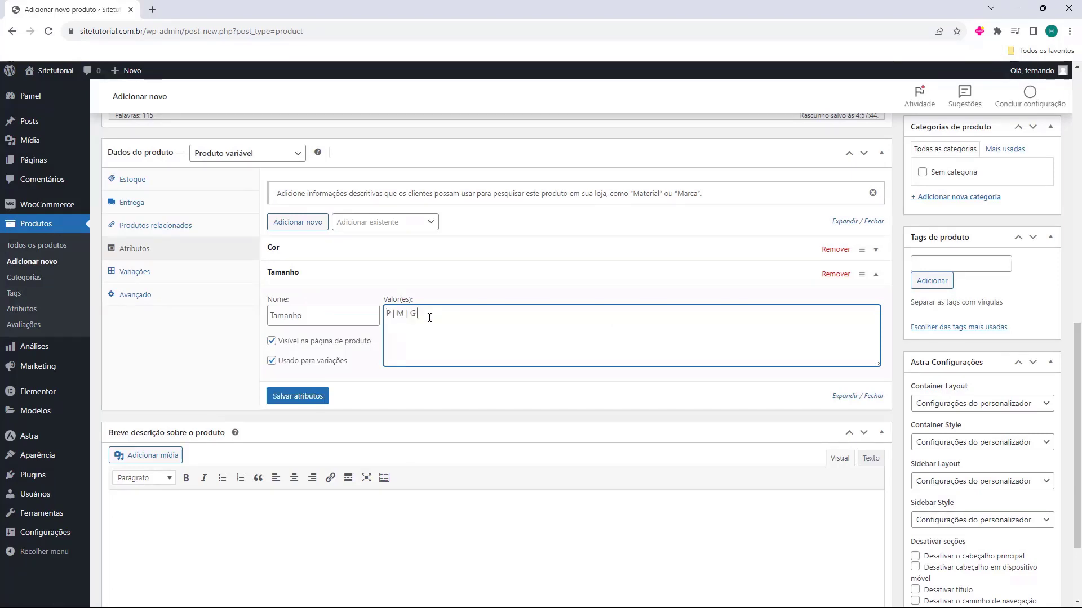
pyautogui.write(' | GG')
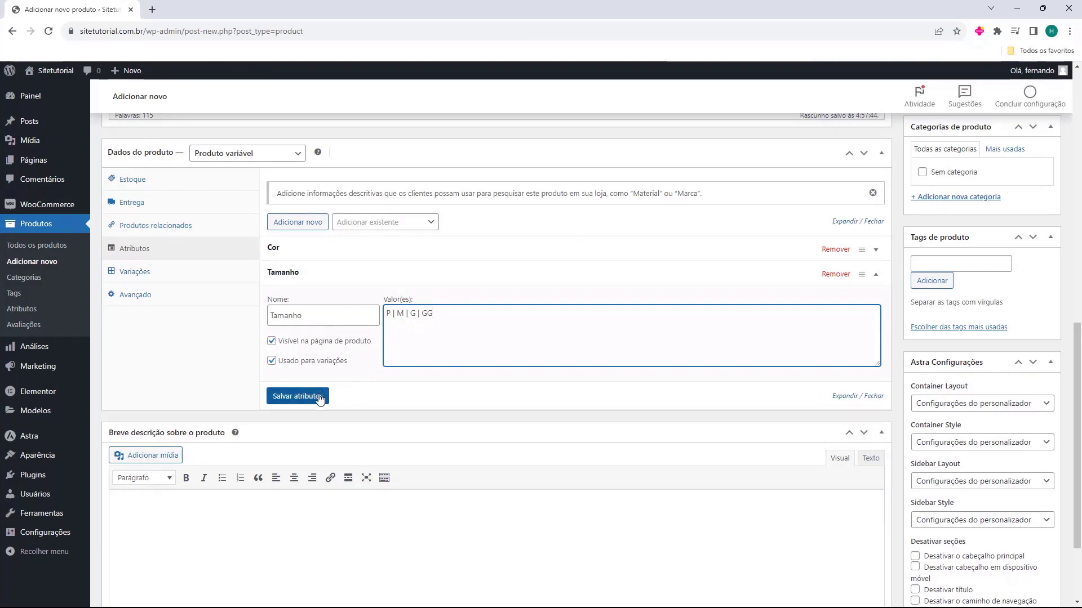
pyautogui.click(279, 400)
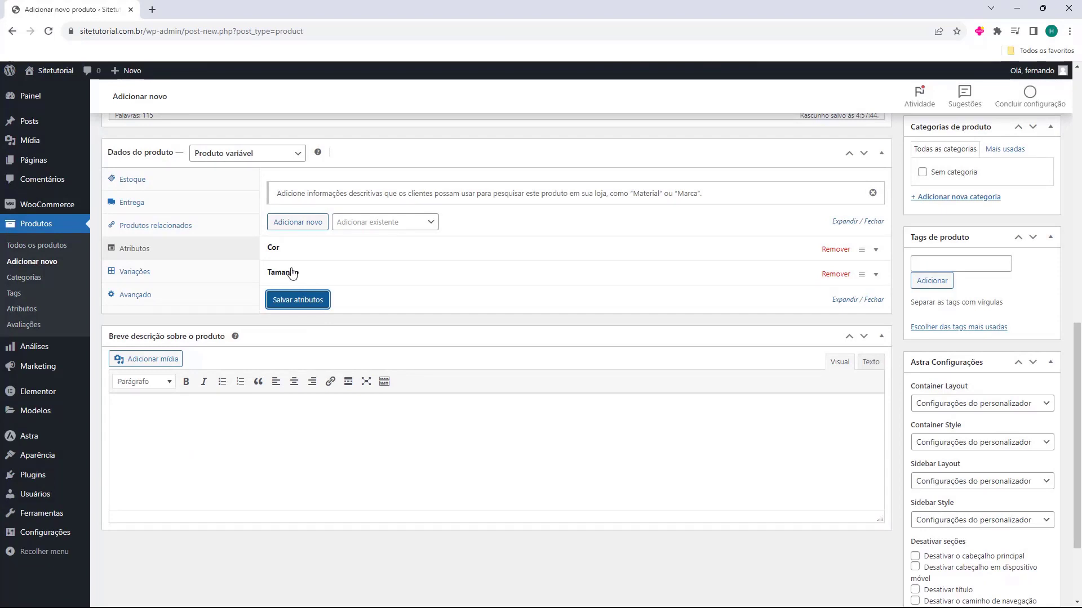
# Step: Generate all product variations from every combination of the Cor and Tamanho attributes
pyautogui.click(130, 276)
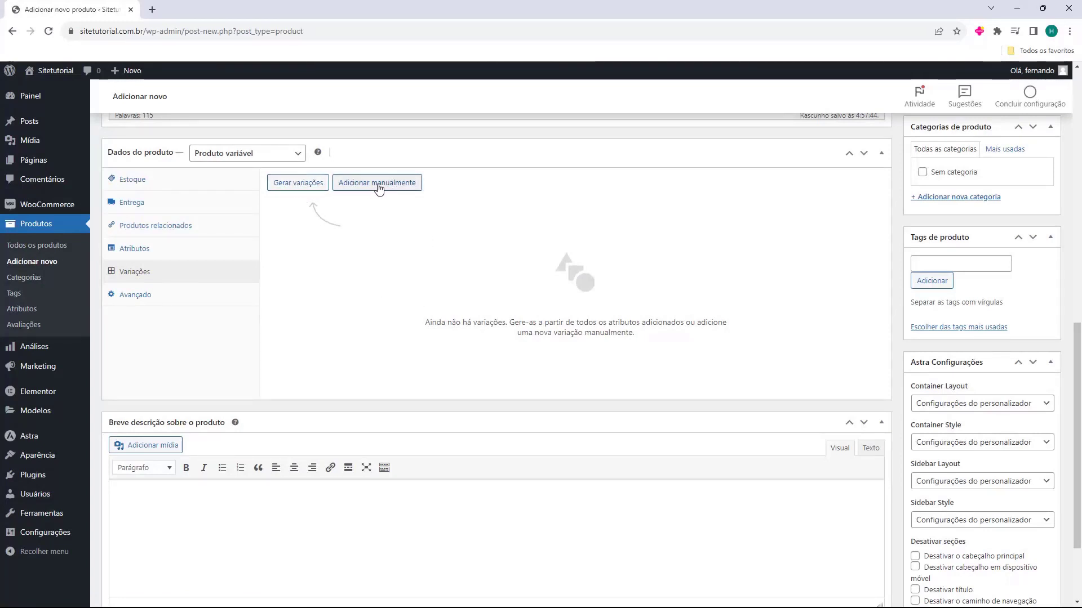
pyautogui.click(298, 184)
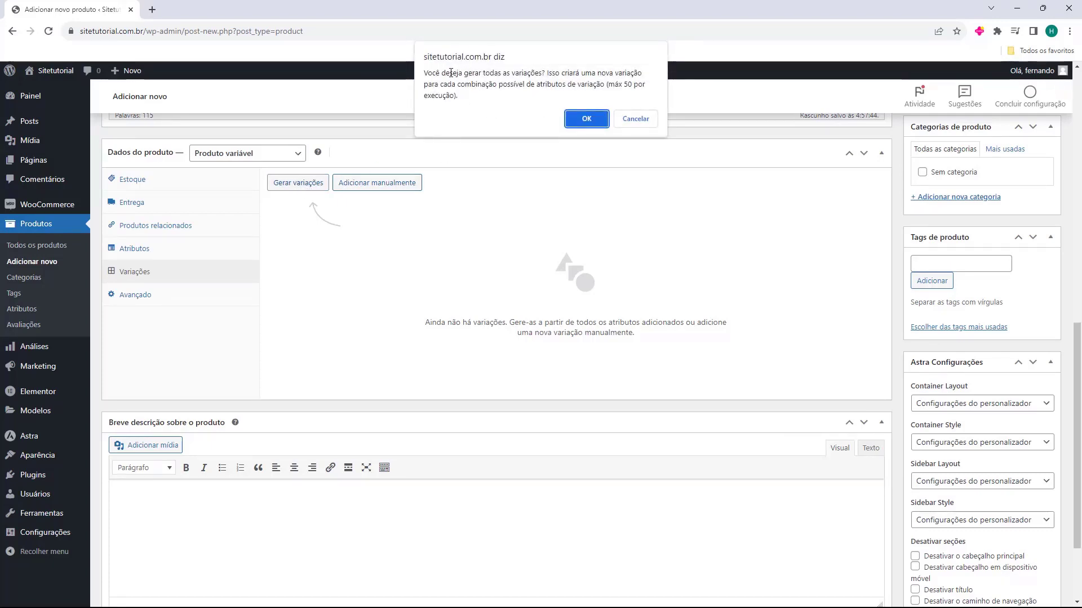
pyautogui.click(584, 119)
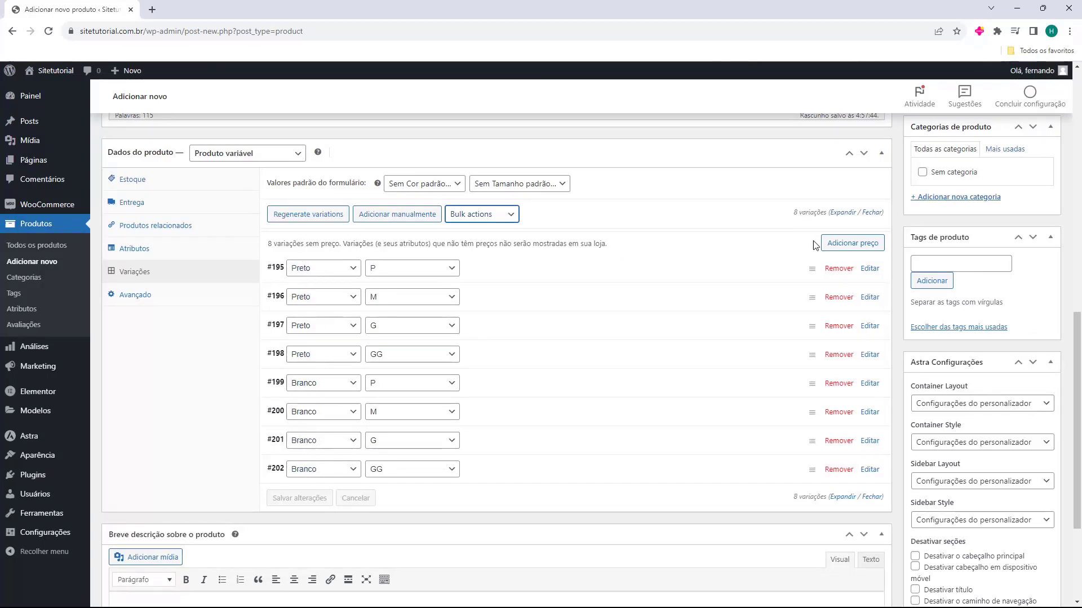
# Step: Add a price of R$ 25 to all variations that have no price
pyautogui.click(841, 247)
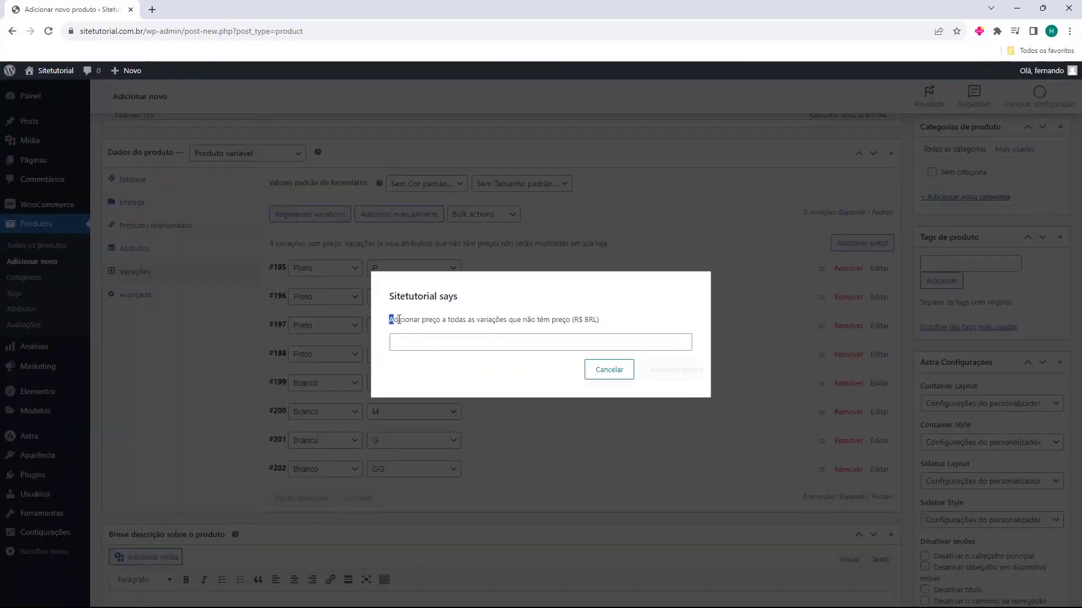
pyautogui.moveTo(398, 320); pyautogui.dragTo(509, 318)
pyautogui.click(514, 342)
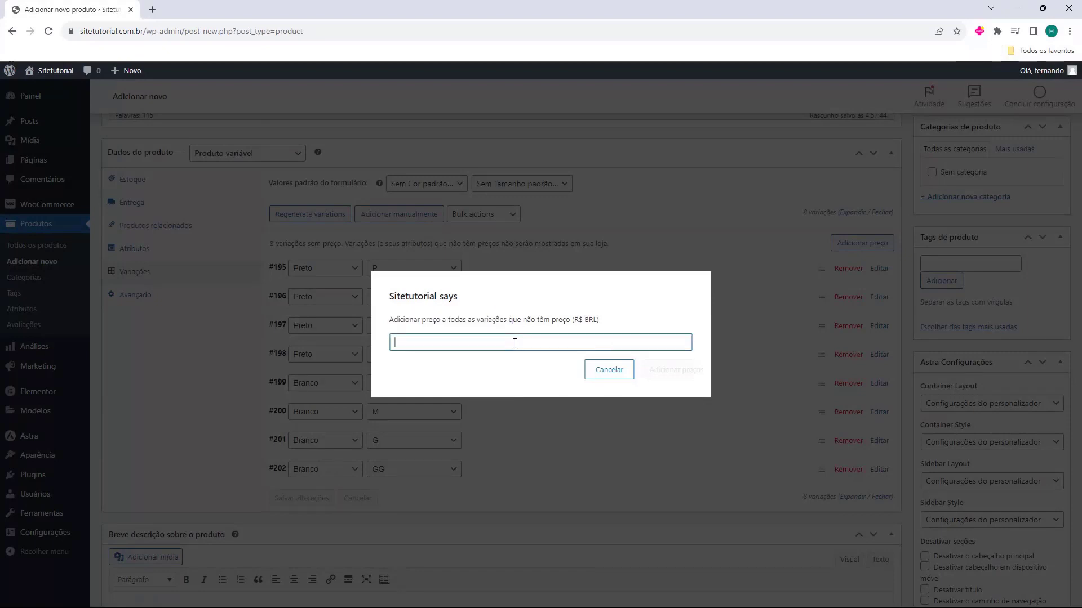
pyautogui.write('25')
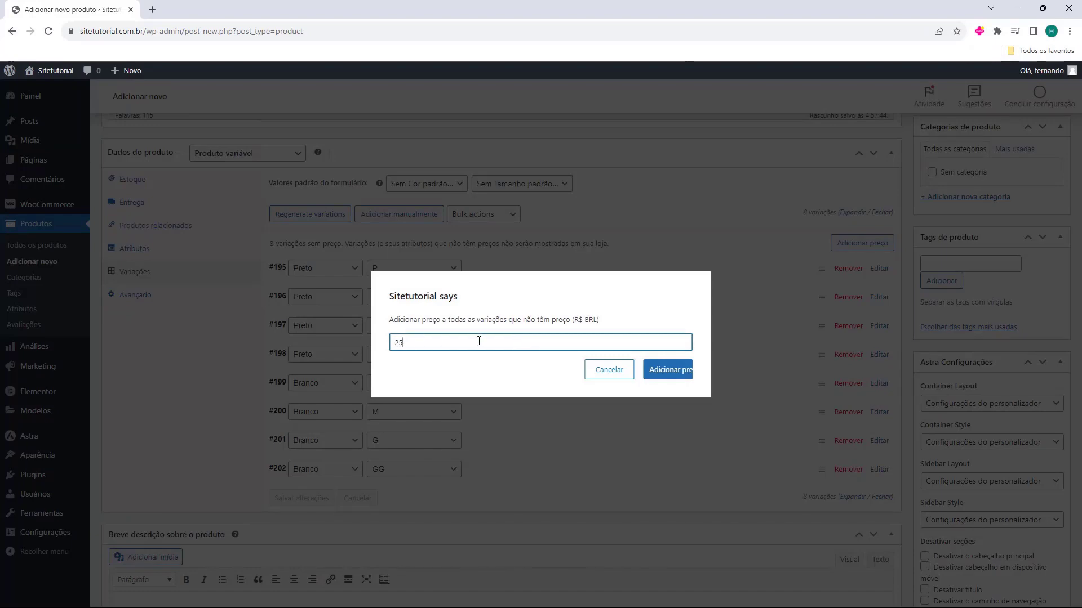
pyautogui.click(663, 376)
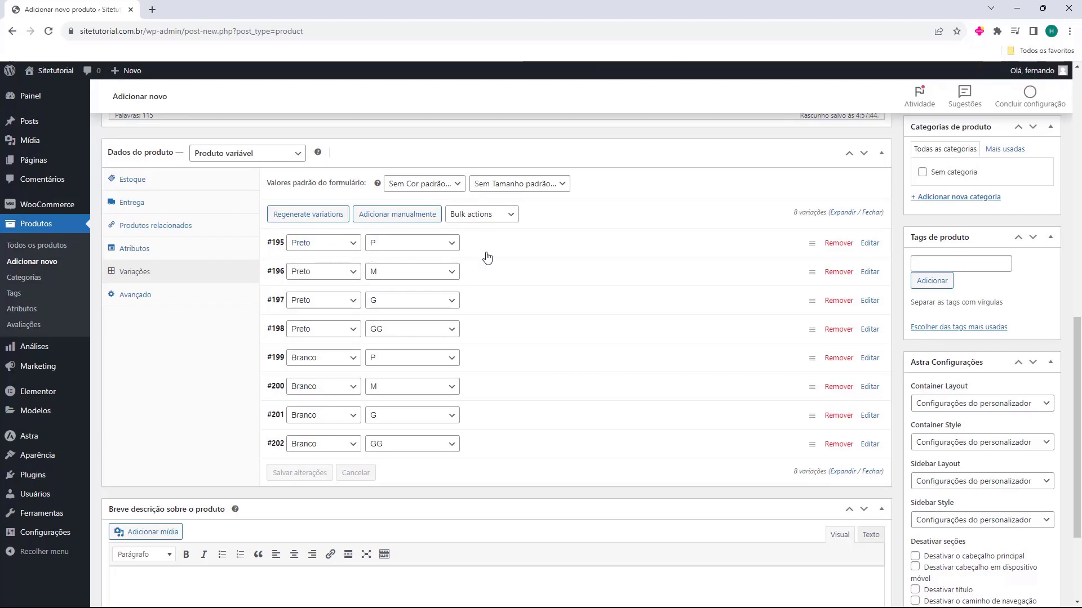
# Step: Assign the black WordPress T-shirt image 1-1.png from the media library to the Preto, P variation
pyautogui.click(870, 244)
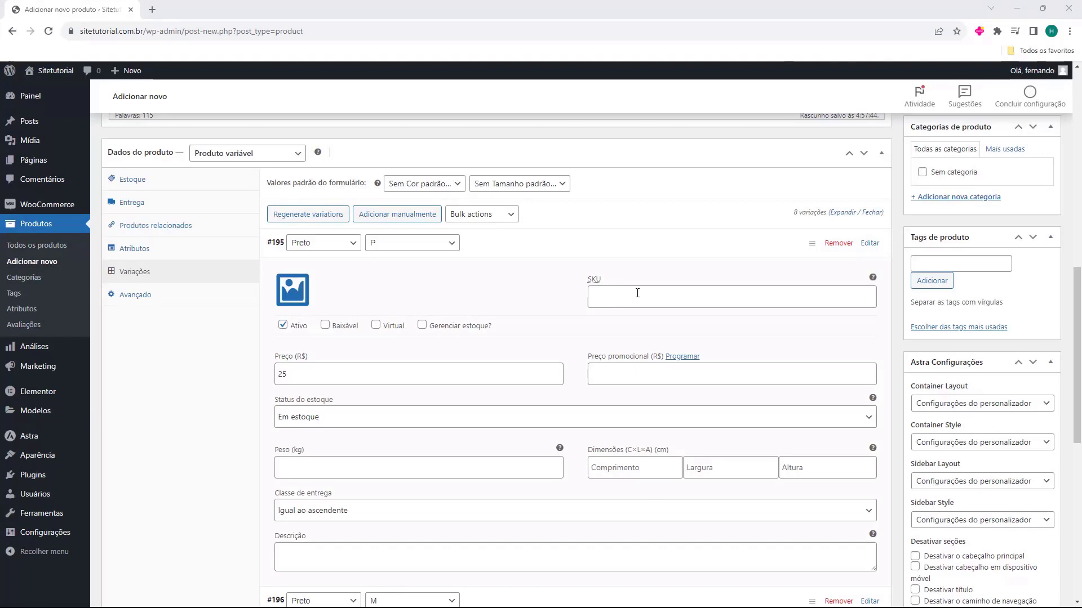
pyautogui.scroll(-1, 638, 293)
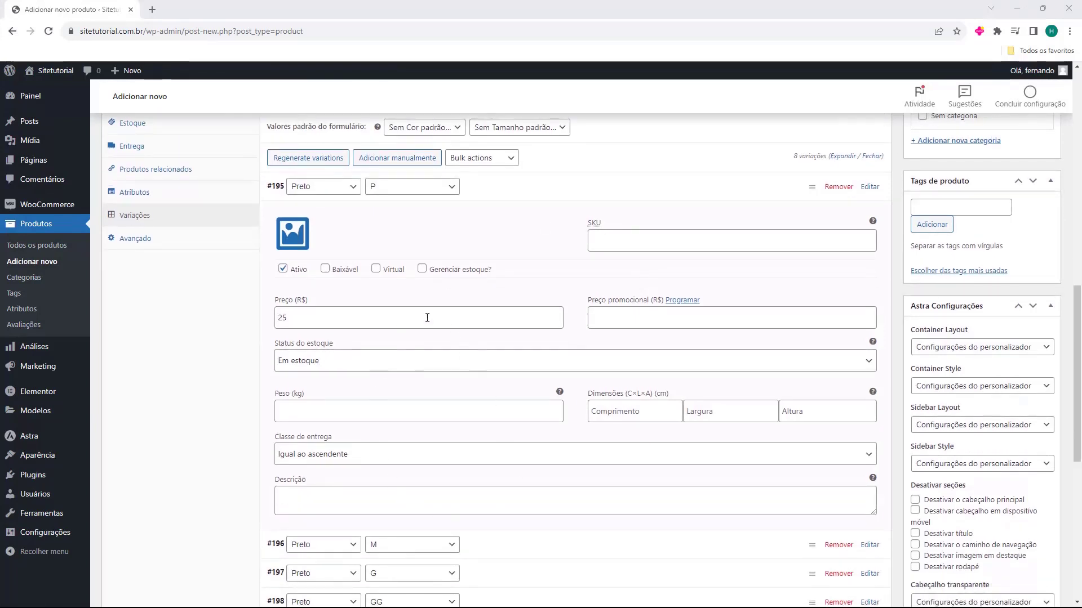
pyautogui.click(292, 238)
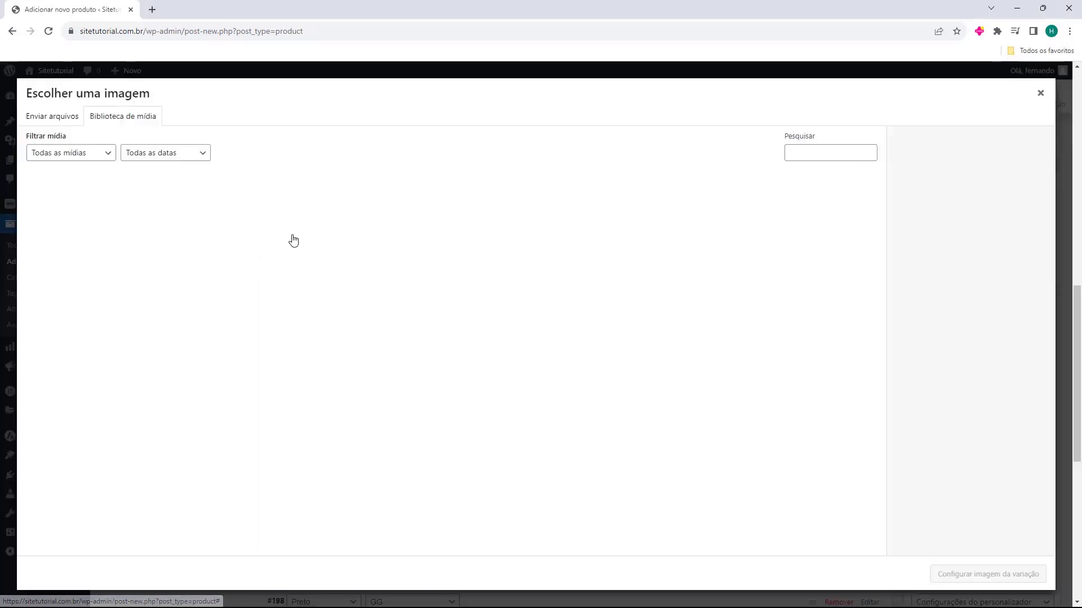
pyautogui.click(229, 211)
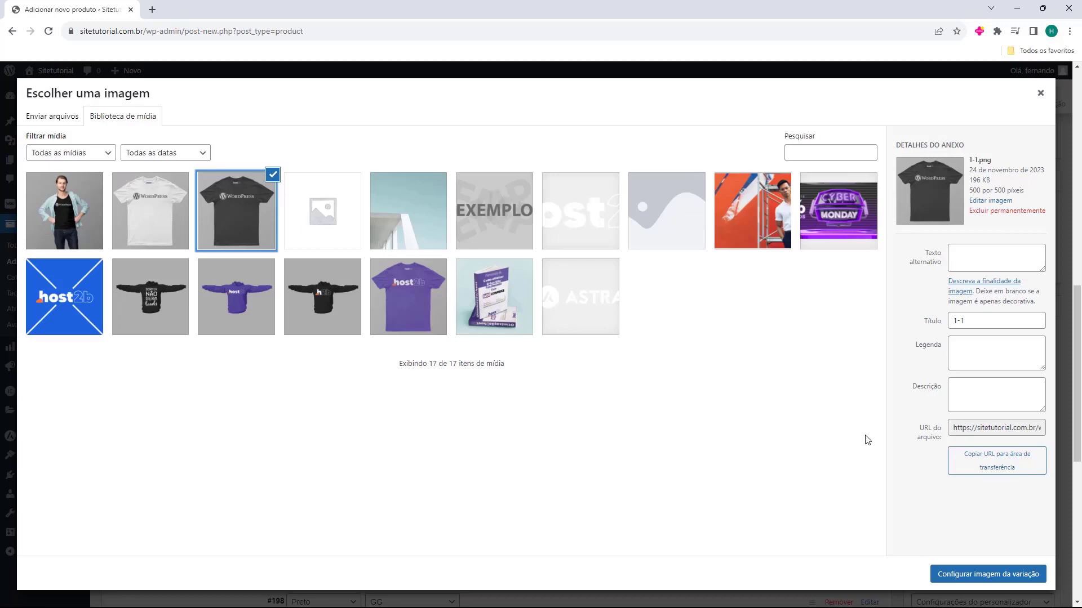
pyautogui.click(986, 575)
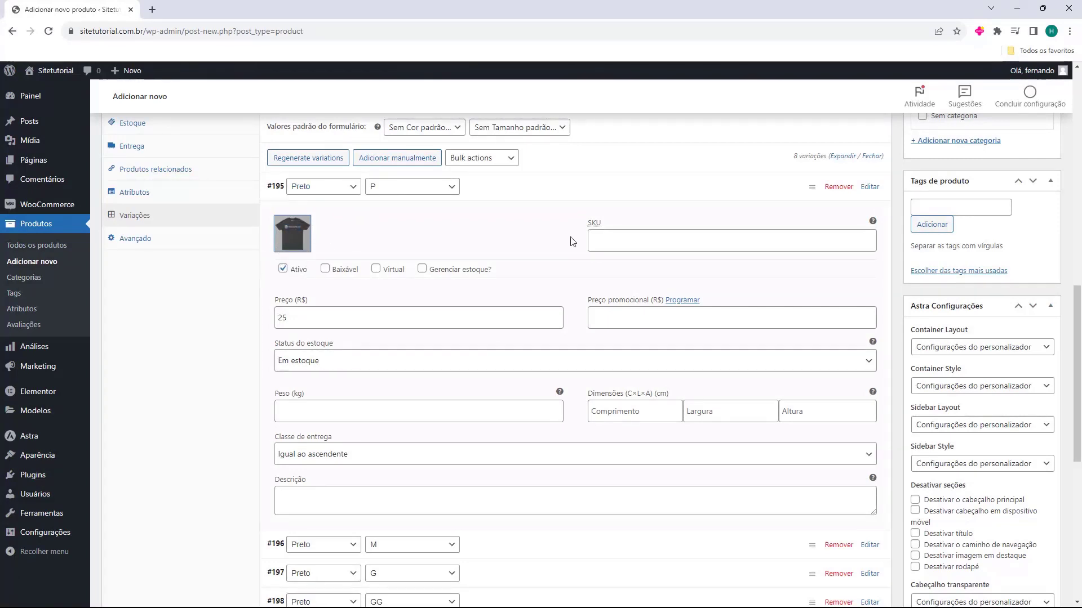
# Step: Enable stock management for the Preto, P variation and set its stock quantity to 10
pyautogui.click(590, 241)
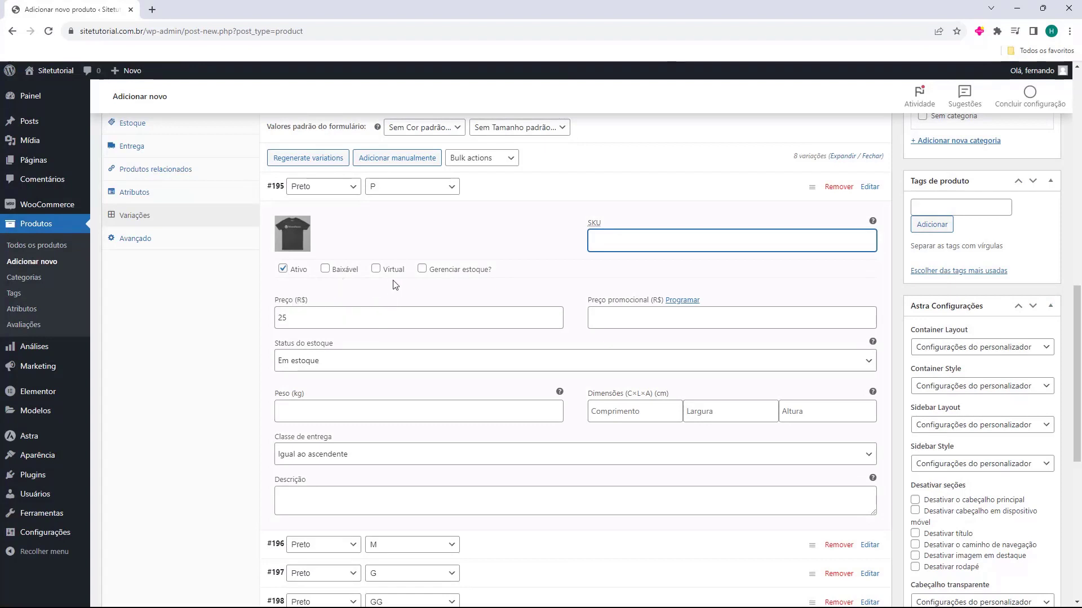
pyautogui.click(421, 269)
pyautogui.click(311, 370)
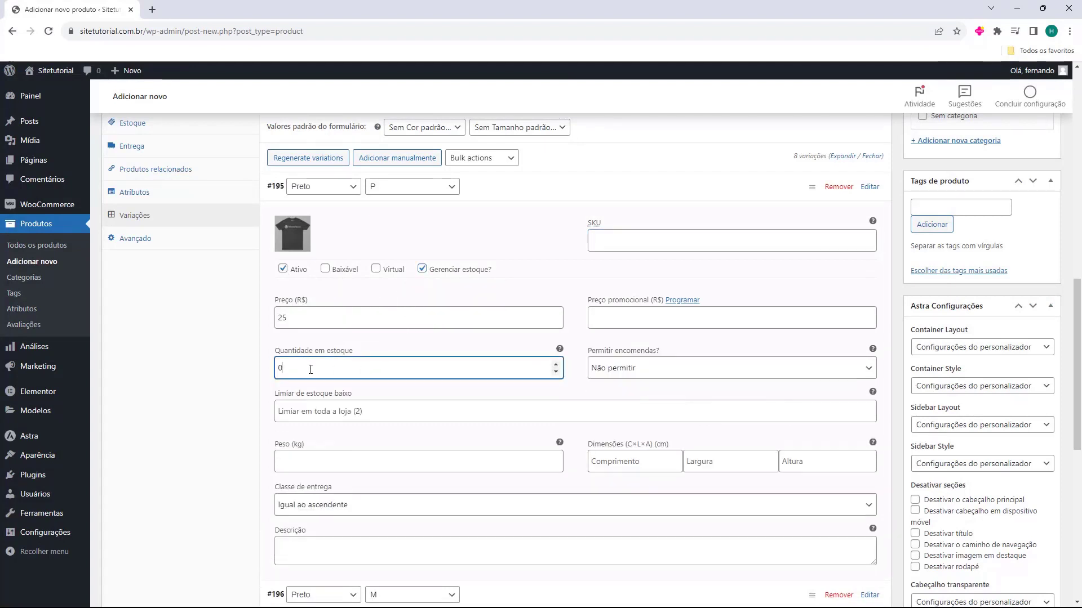
pyautogui.click(298, 371)
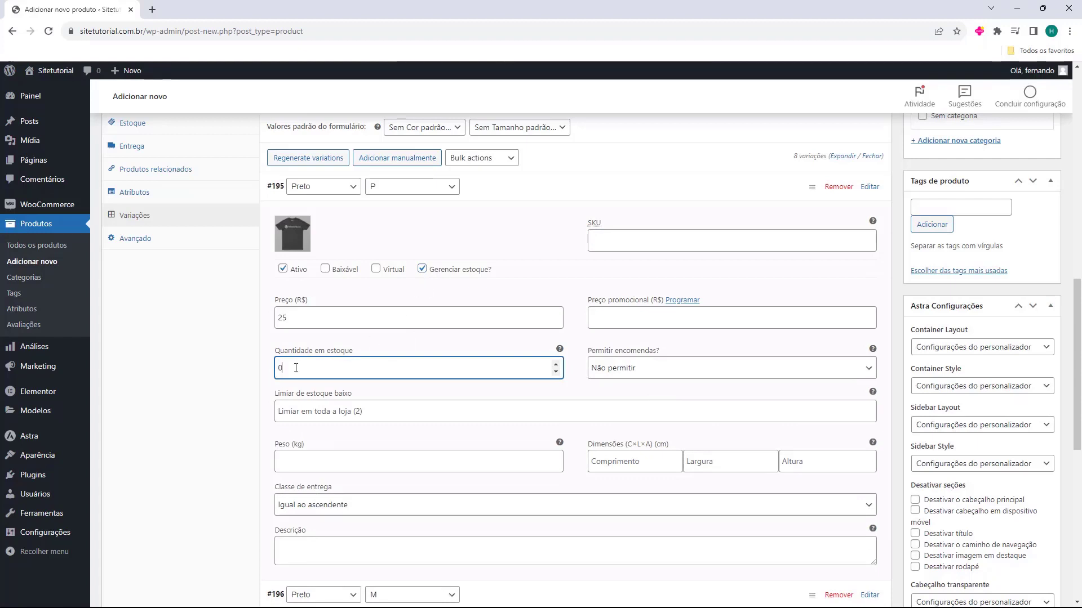
pyautogui.press('BackSpace')
pyautogui.write('10')
# Step: Examine the Preto, P variation's price, promotional price, weight, dimensions and shipping class fields, and collapse the entry
pyautogui.doubleClick(314, 319)
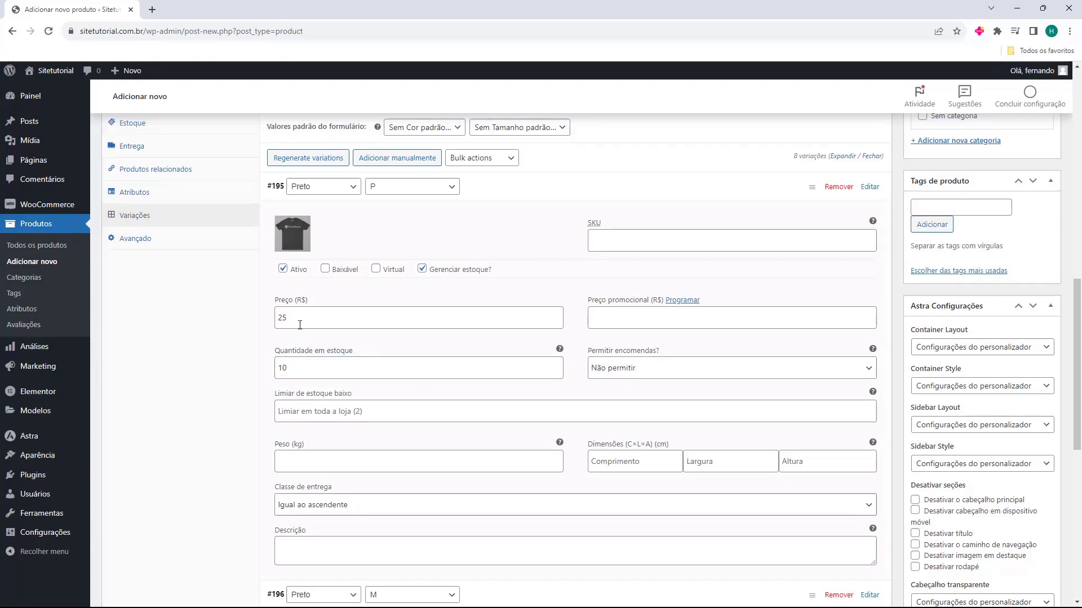
pyautogui.click(331, 320)
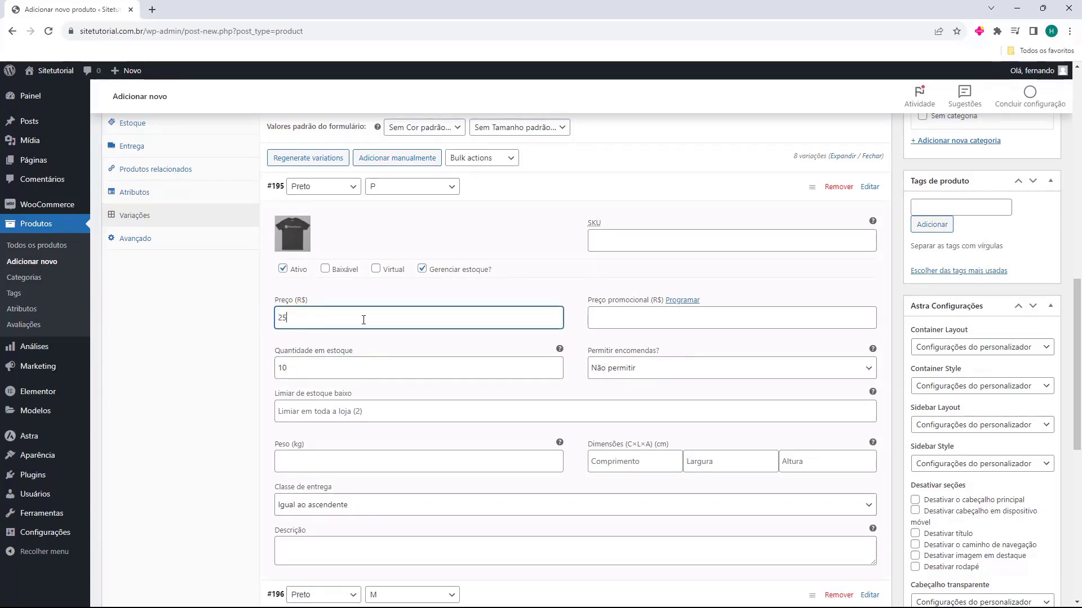
pyautogui.click(609, 323)
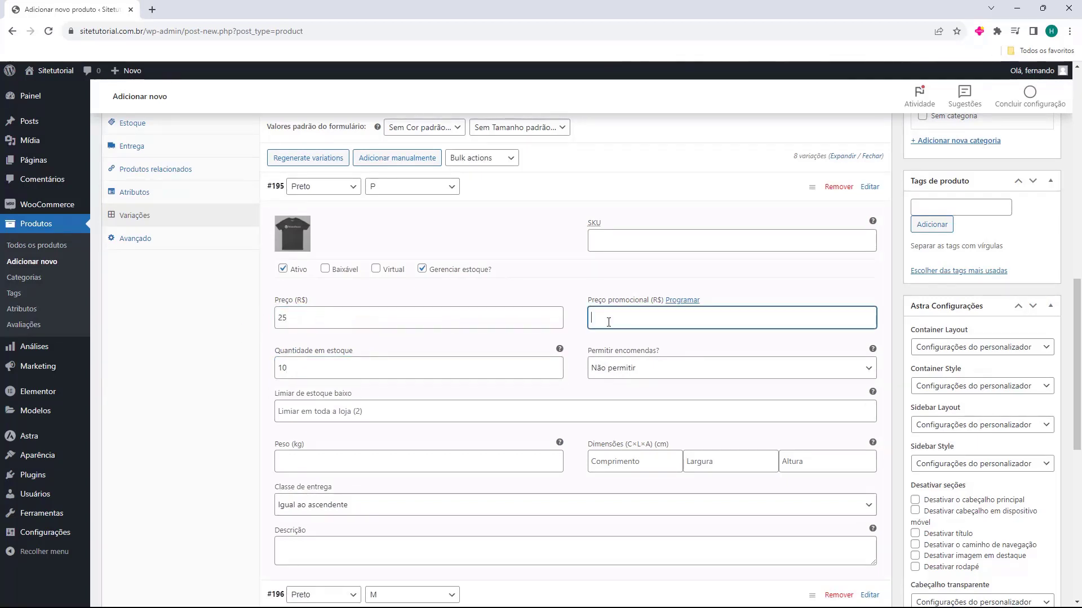
pyautogui.click(329, 456)
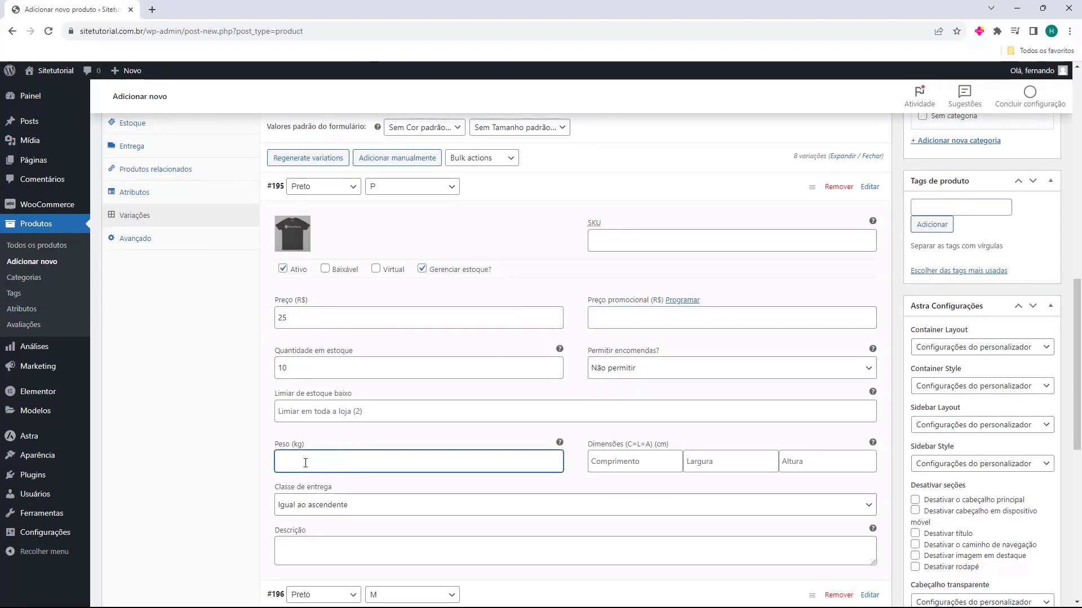
pyautogui.press('Tab')
pyautogui.press('Tab')
pyautogui.press('Tab')
pyautogui.press('Tab')
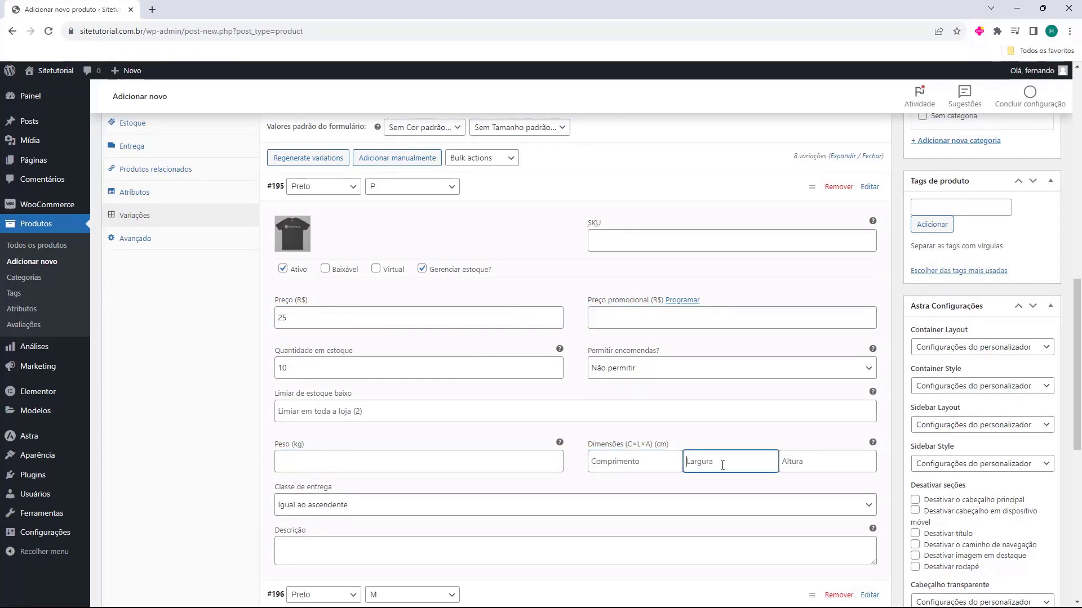
pyautogui.scroll(-1, 388, 492)
pyautogui.scroll(1, 388, 492)
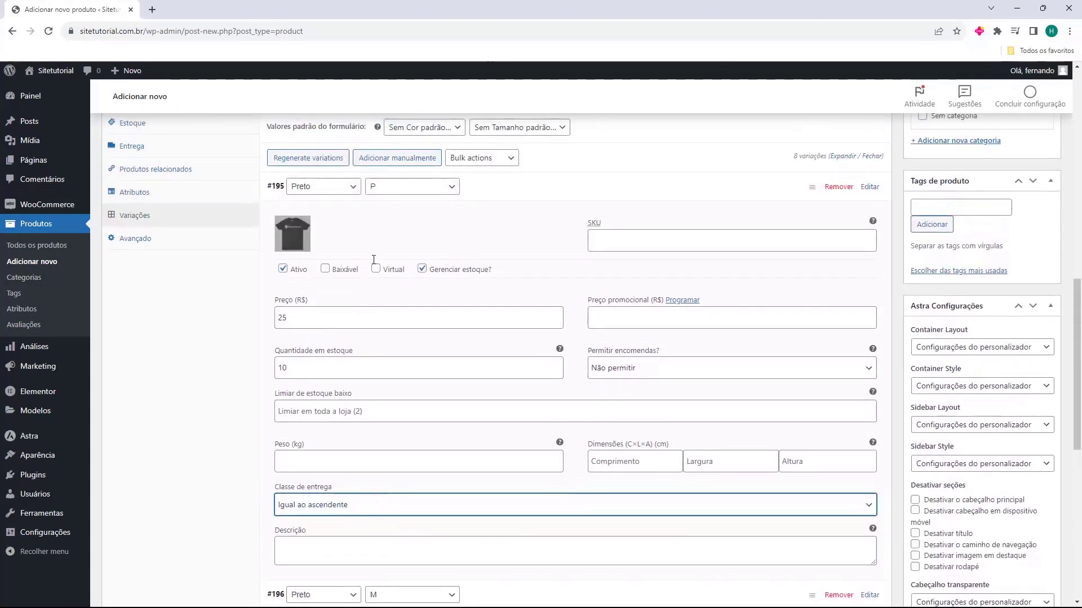
pyautogui.scroll(-1, 485, 428)
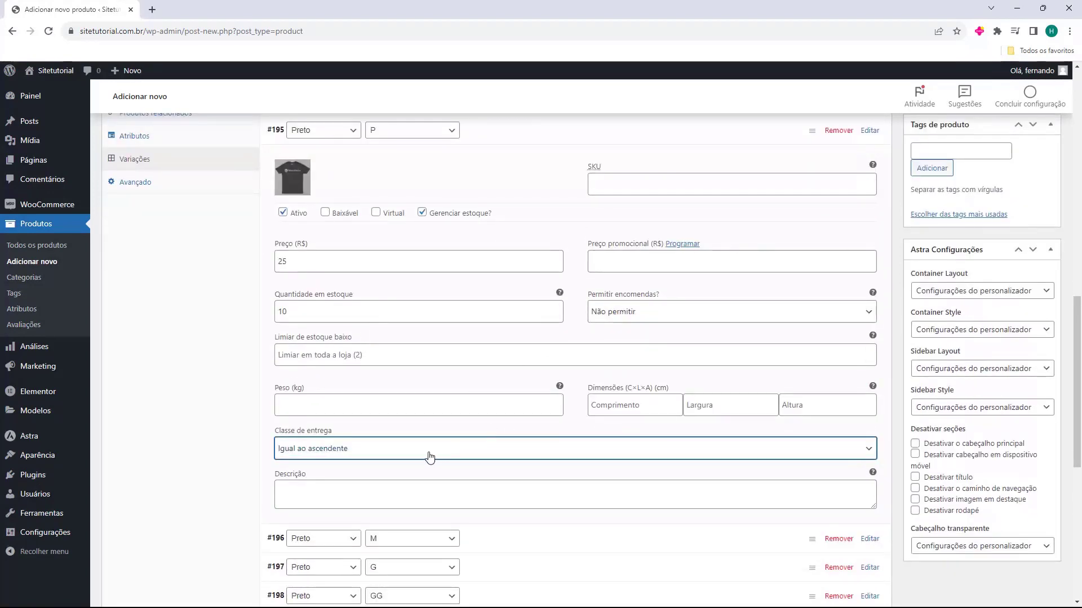
pyautogui.scroll(1, 417, 451)
pyautogui.click(503, 199)
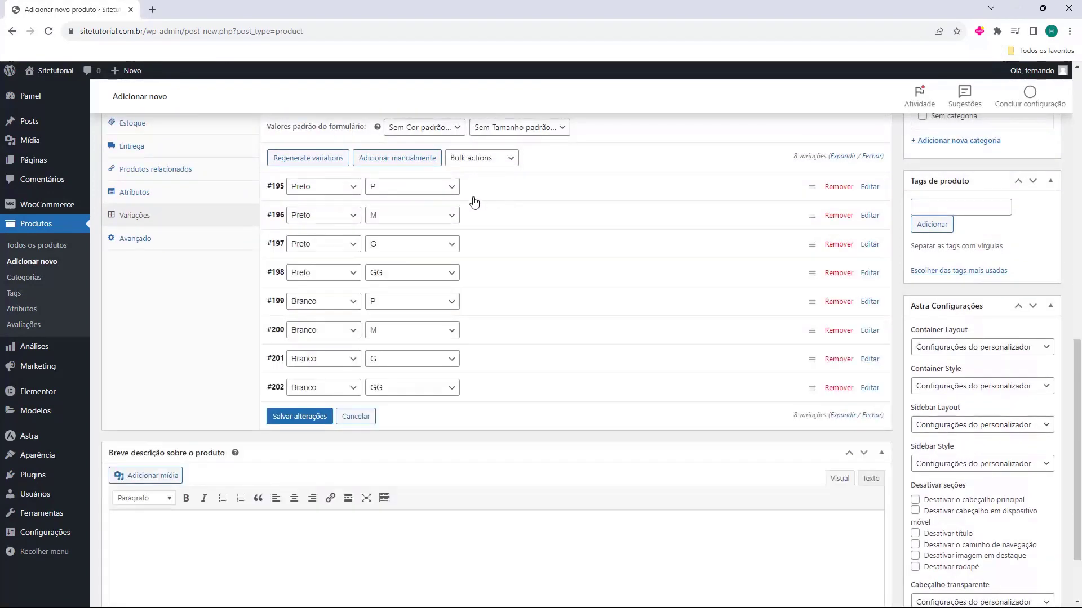
# Step: Look through the settings of the Preto variations in sizes P, M, G and GG, collapsing each one
pyautogui.click(512, 193)
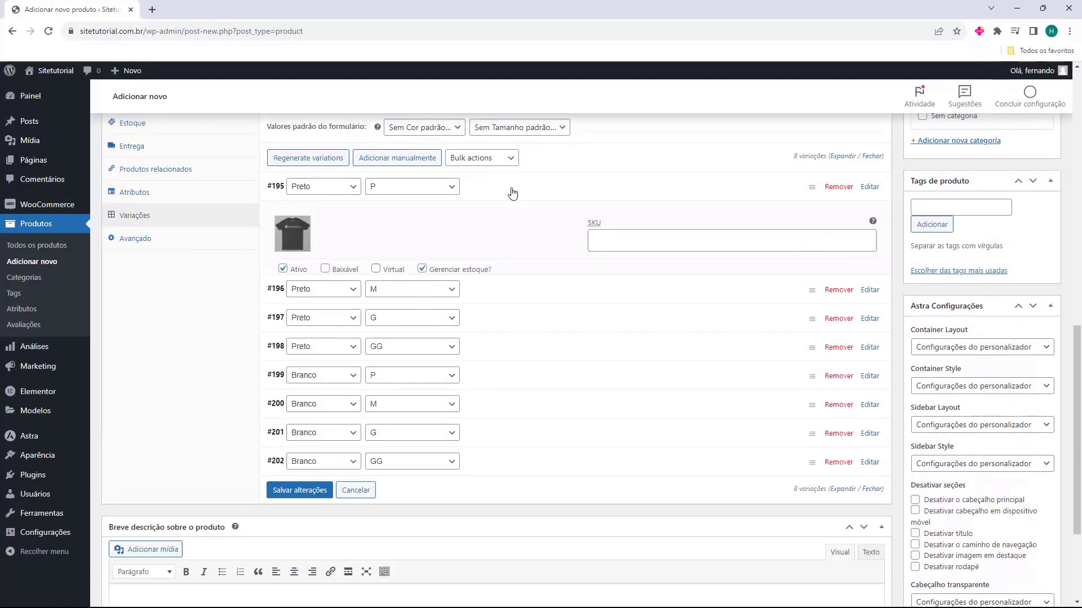
pyautogui.click(512, 193)
pyautogui.click(507, 218)
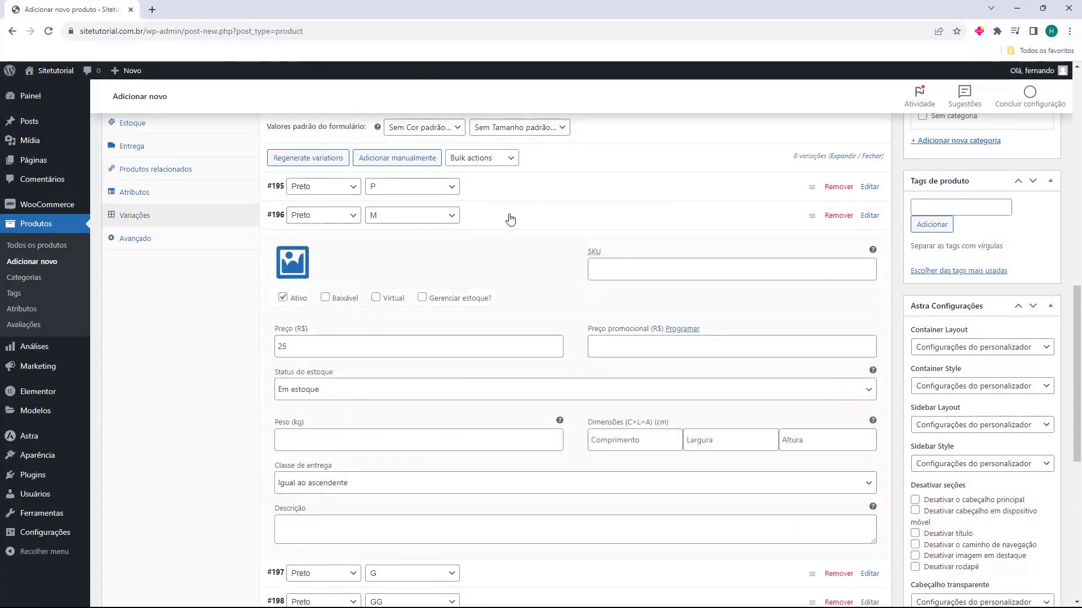
pyautogui.click(507, 218)
pyautogui.click(509, 248)
pyautogui.click(505, 251)
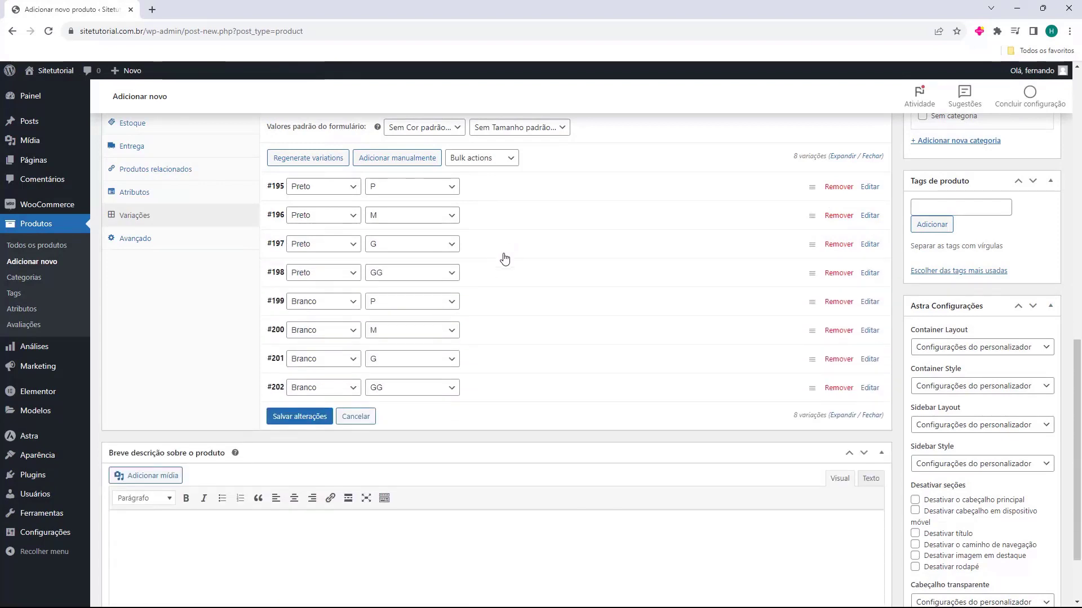
pyautogui.click(502, 271)
pyautogui.click(503, 272)
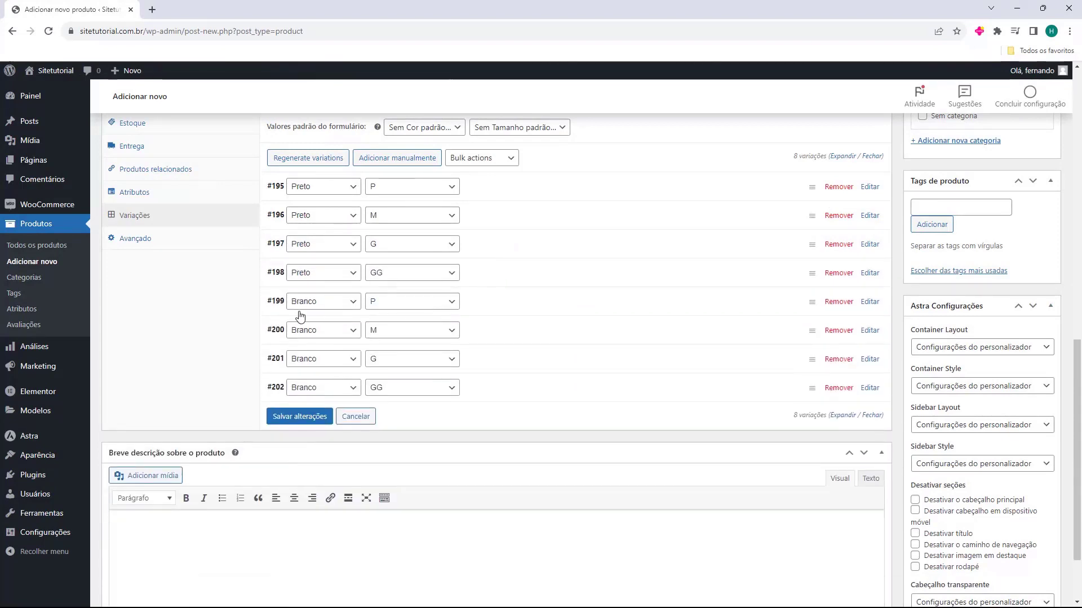
# Step: Assign the white WordPress T-shirt image 1-2.png from the media library to the Branco, P variation
pyautogui.click(510, 314)
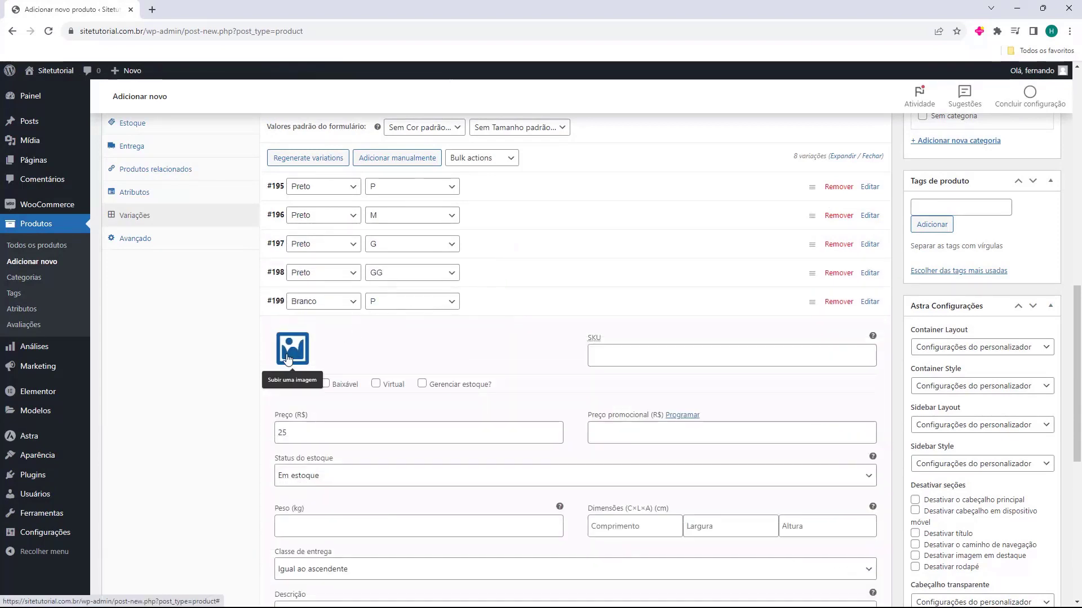
pyautogui.click(297, 354)
pyautogui.click(167, 212)
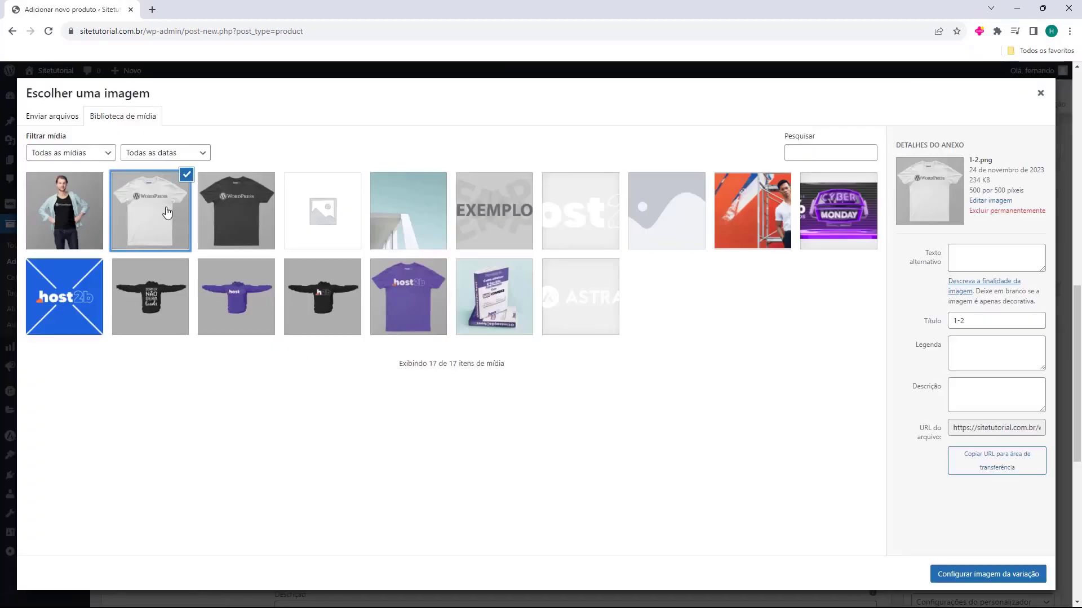
pyautogui.click(980, 575)
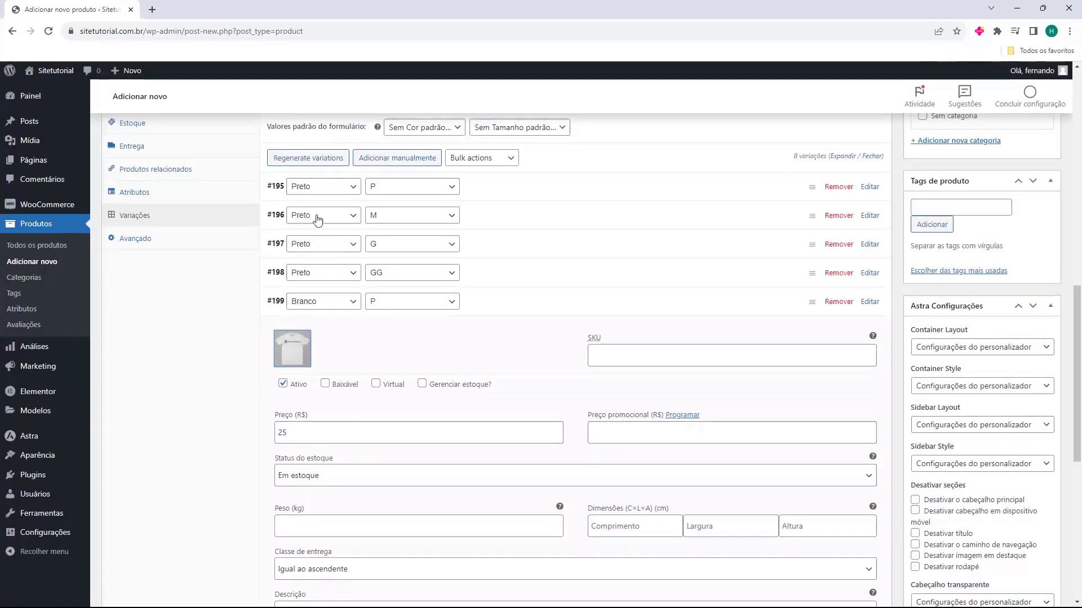
# Step: Check the Preto and Branco variation entries, collapse them, and save the variation changes
pyautogui.click(482, 192)
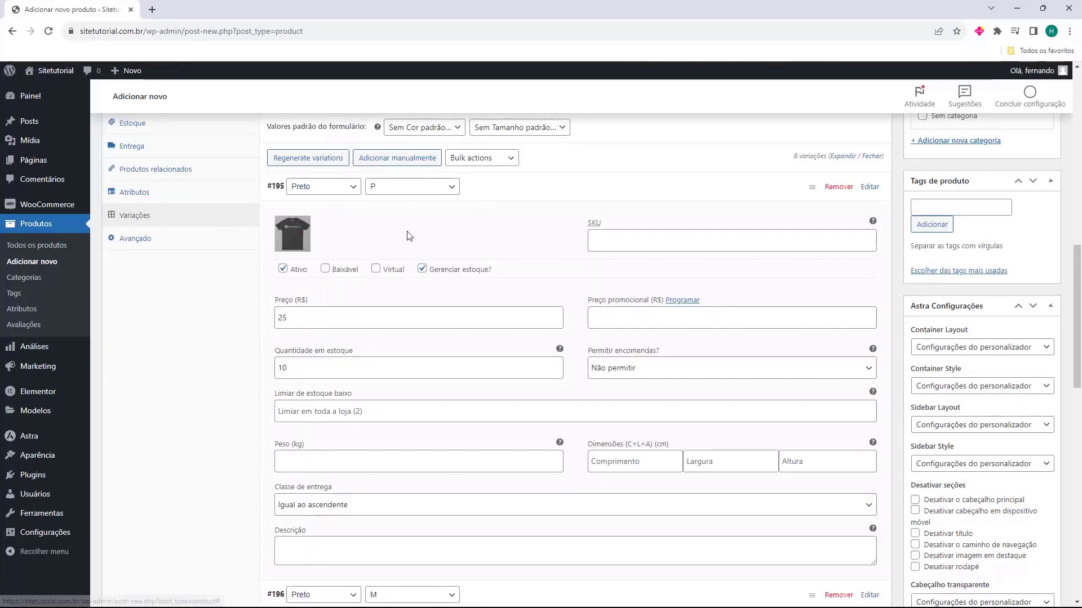
pyautogui.click(542, 193)
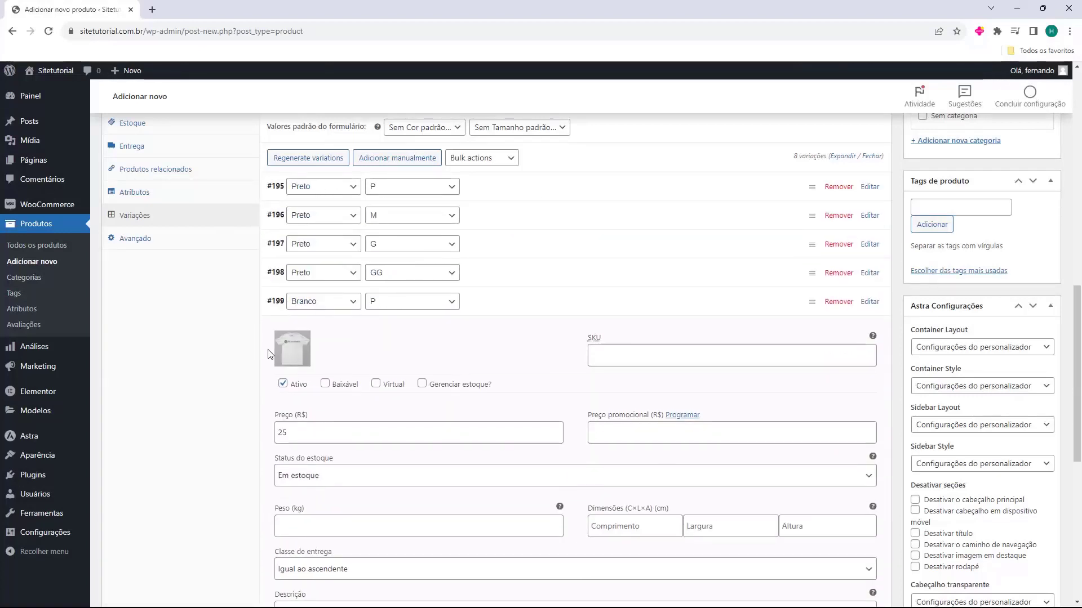
pyautogui.click(503, 302)
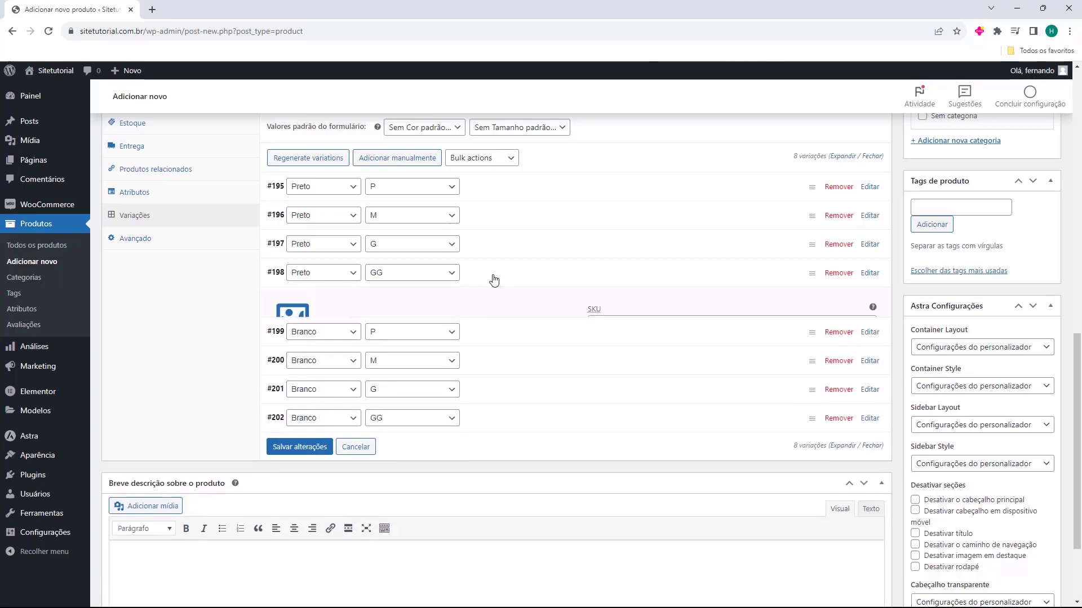
pyautogui.click(495, 272)
pyautogui.click(497, 253)
pyautogui.click(493, 255)
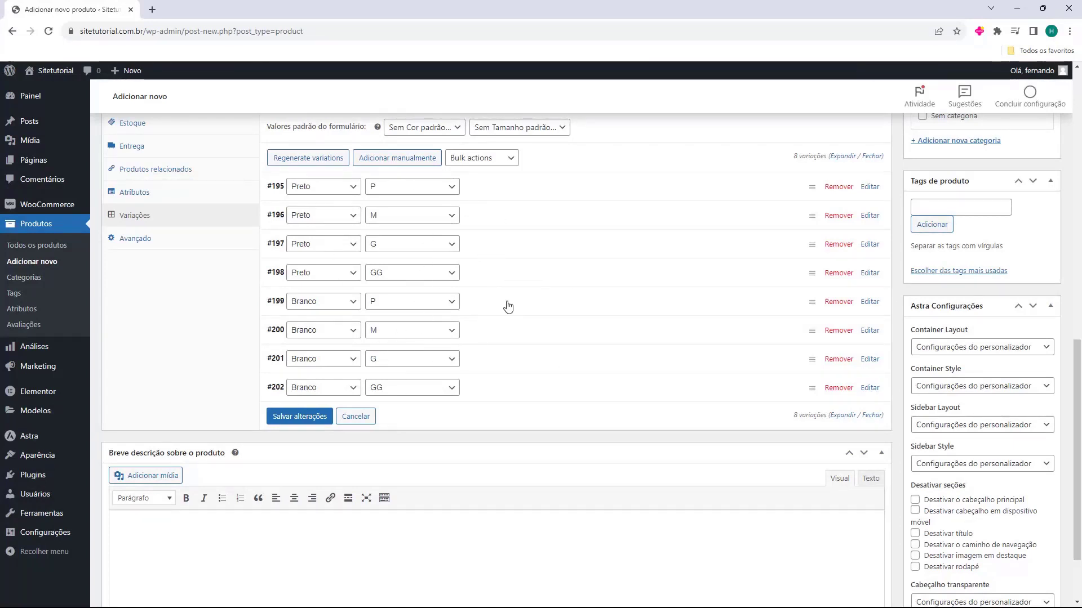
pyautogui.click(288, 423)
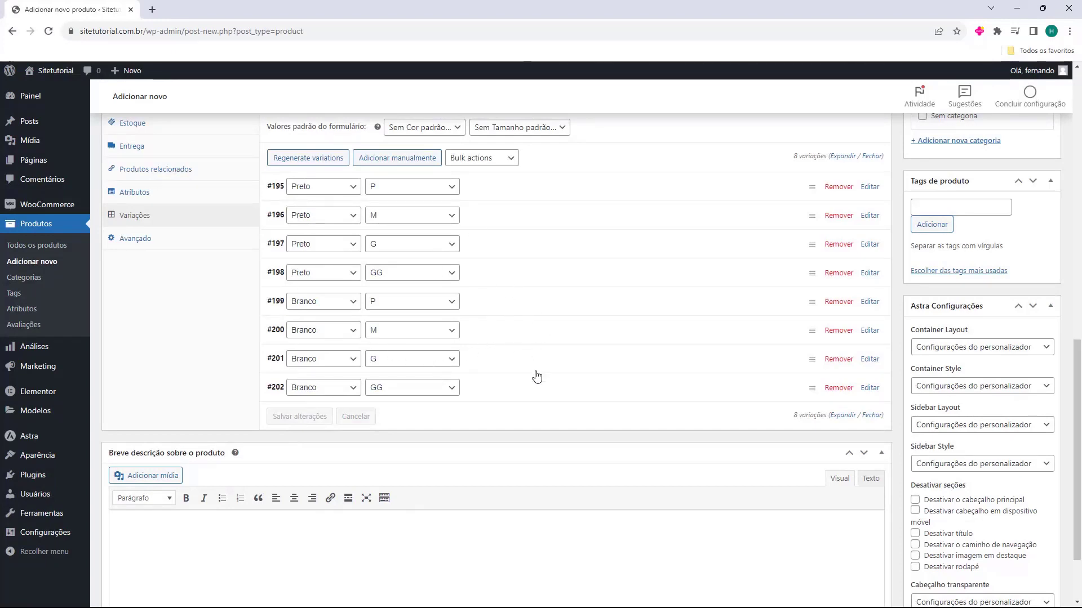
# Step: Publish the Camiseta WordPress product
pyautogui.scroll(5, 537, 377)
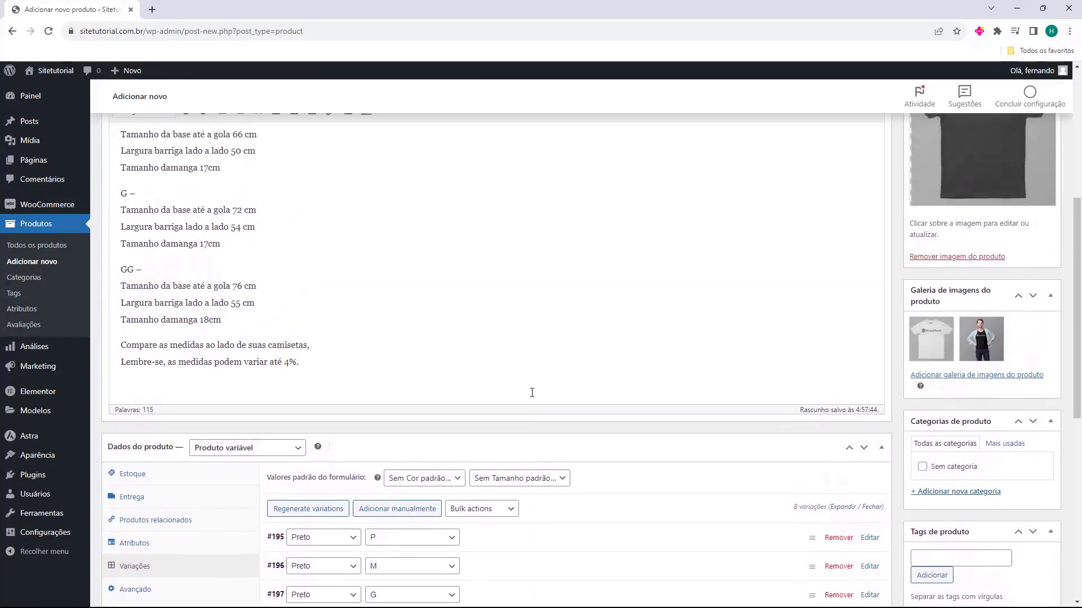
pyautogui.scroll(5, 532, 393)
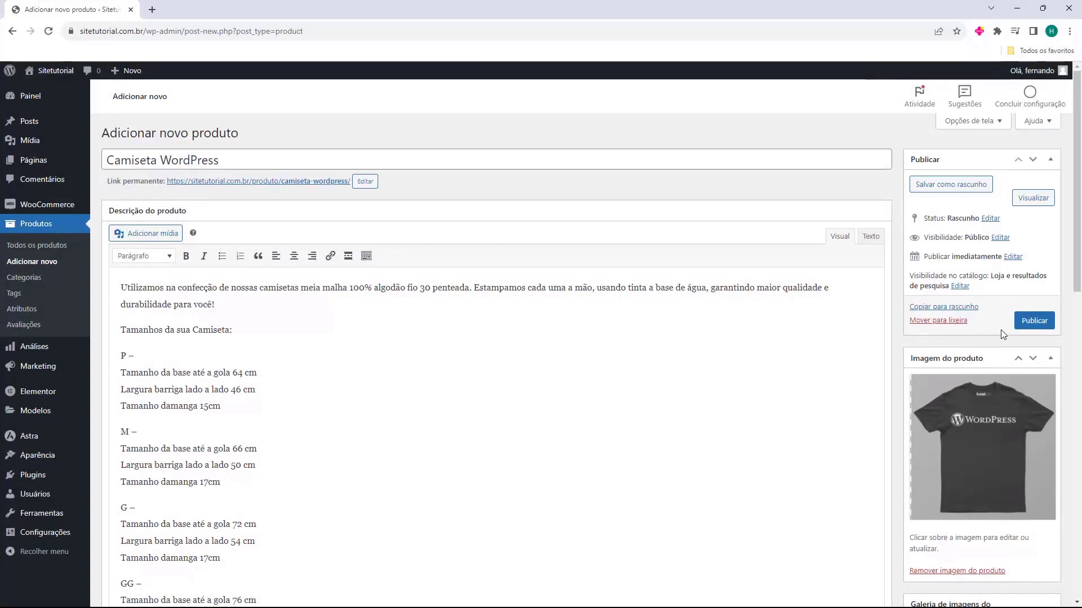
pyautogui.click(1036, 321)
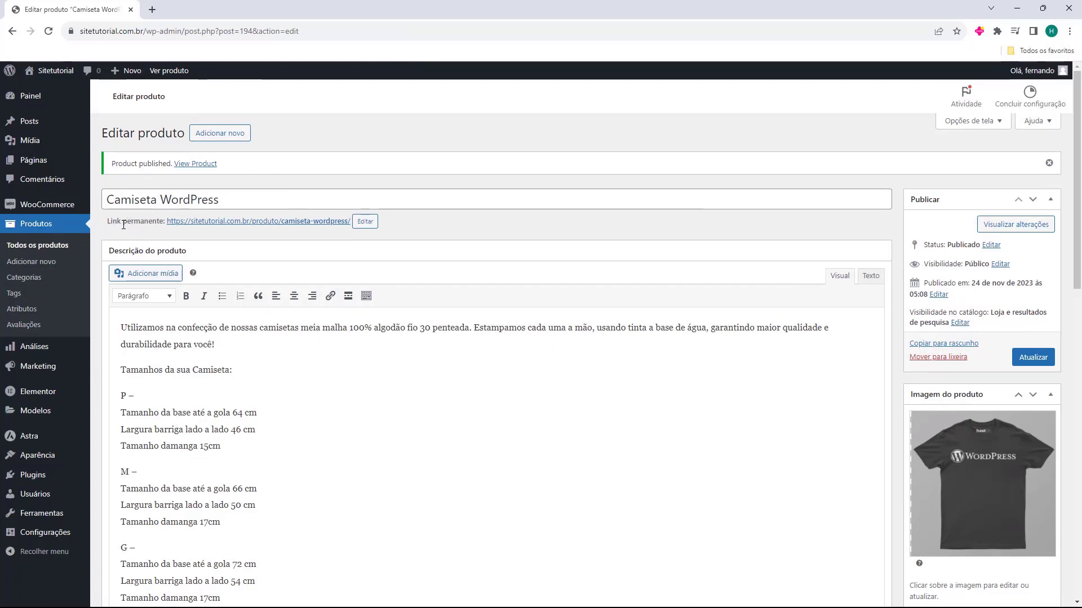
# Step: Open the product's permalink in a new tab and examine the title, price and colour field on the store page
pyautogui.middleClick(194, 222)
pyautogui.scroll(-1, 193, 230)
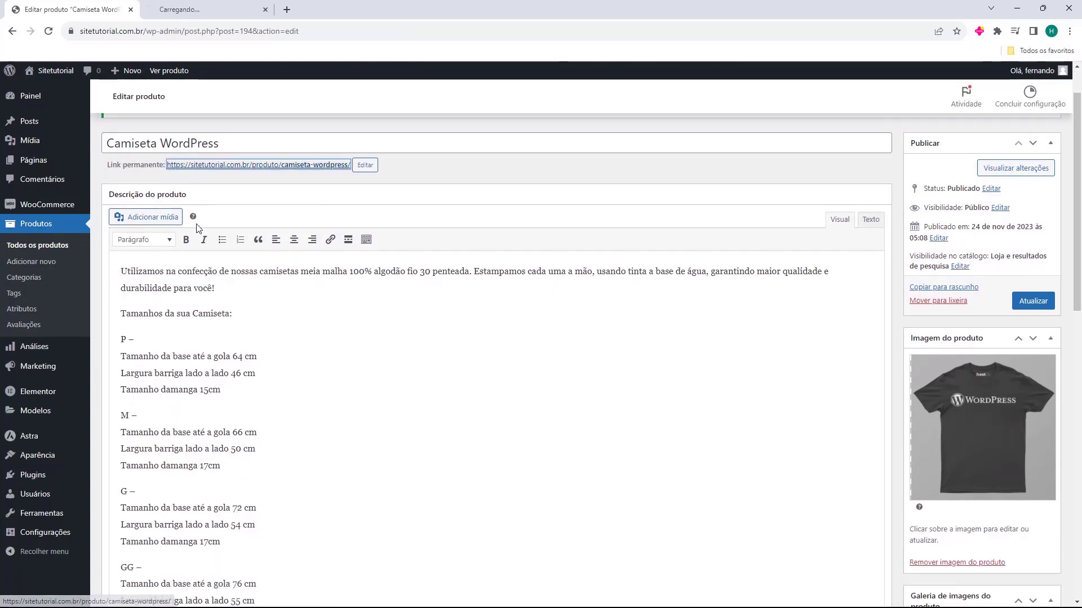
pyautogui.click(218, 18)
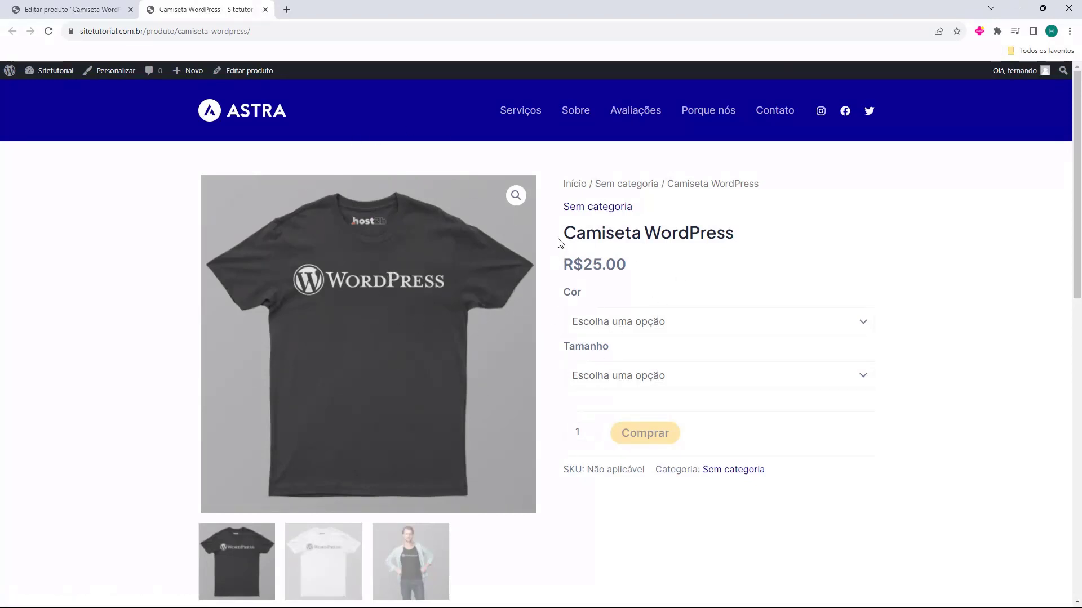
pyautogui.moveTo(558, 242); pyautogui.dragTo(536, 250)
pyautogui.click(600, 280)
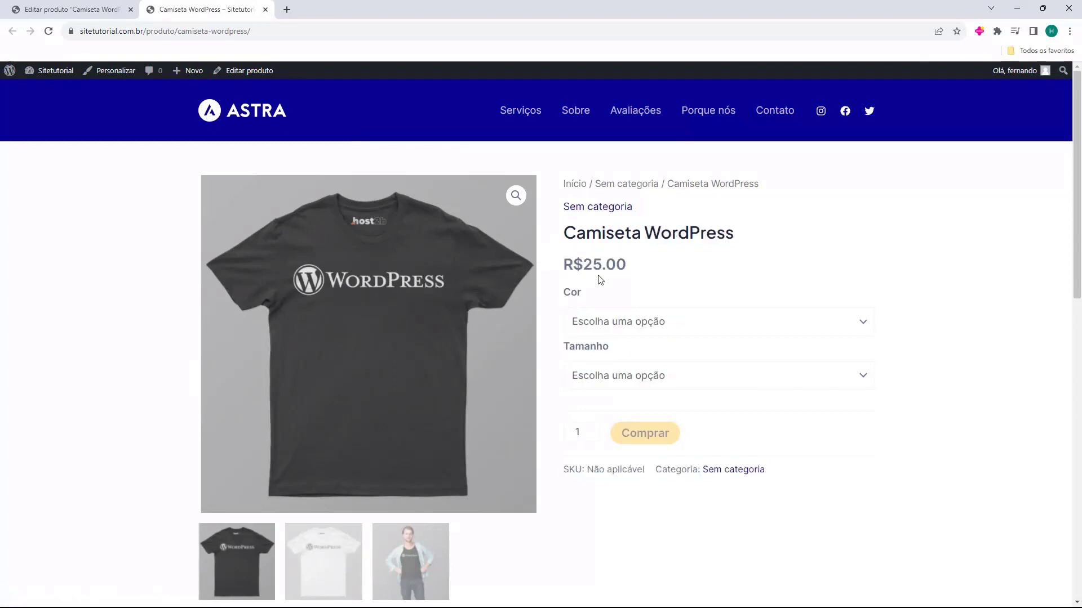
pyautogui.moveTo(560, 296); pyautogui.dragTo(558, 318)
# Step: Try the Cor options Preto and Branco on the product page, ending with Preto selected
pyautogui.click(584, 320)
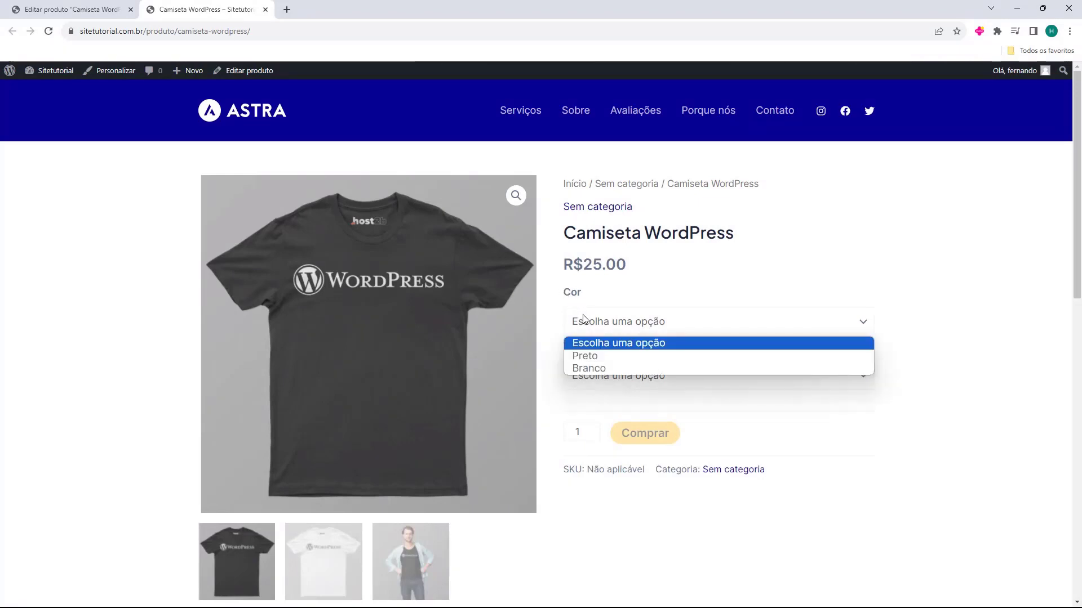
pyautogui.click(588, 358)
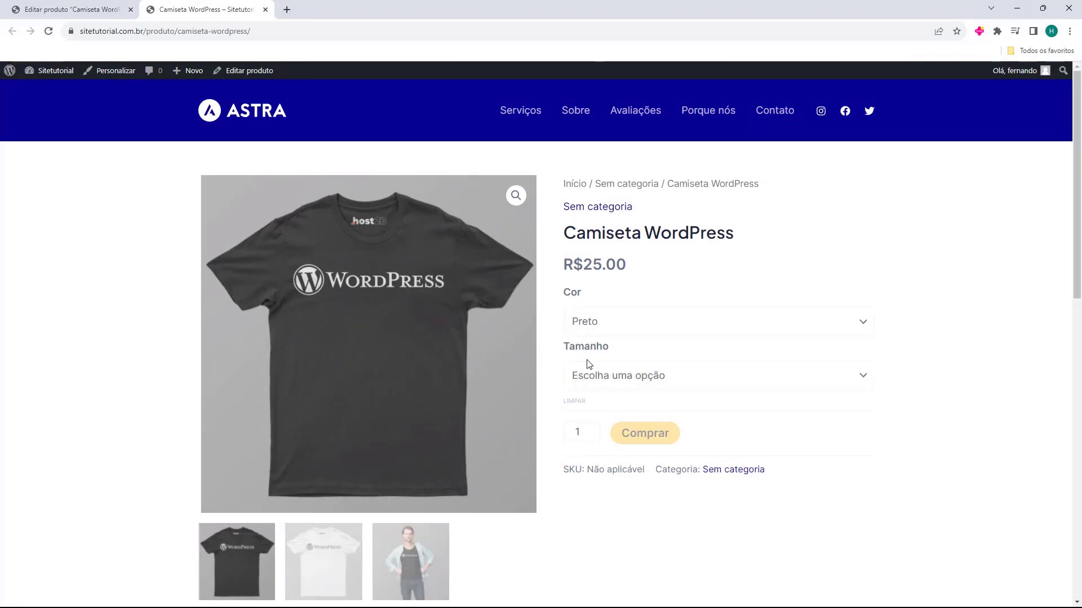
pyautogui.click(587, 318)
pyautogui.click(590, 368)
pyautogui.click(594, 320)
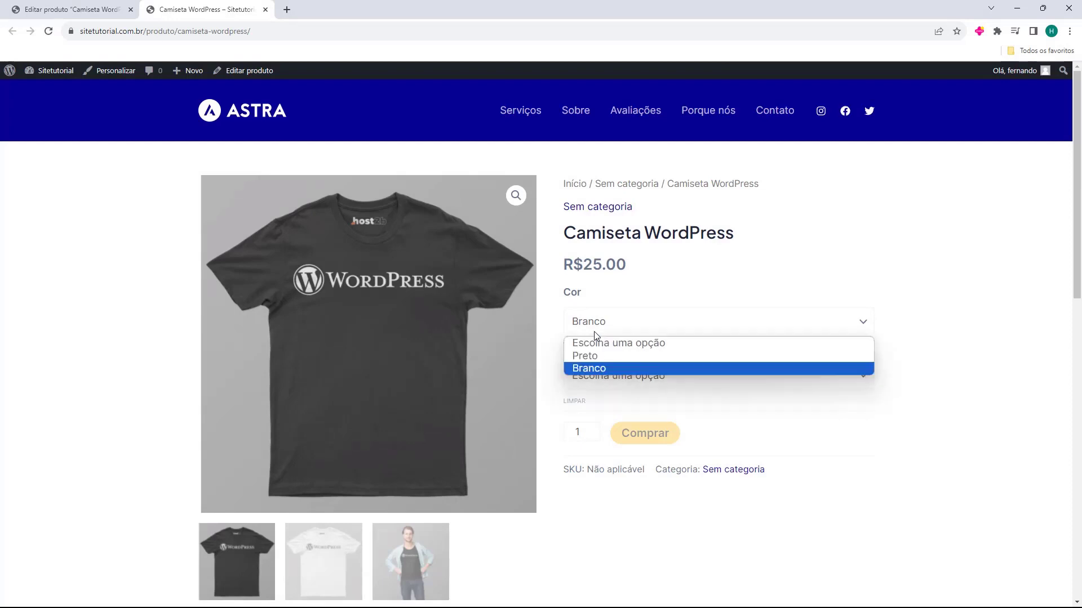
pyautogui.click(594, 355)
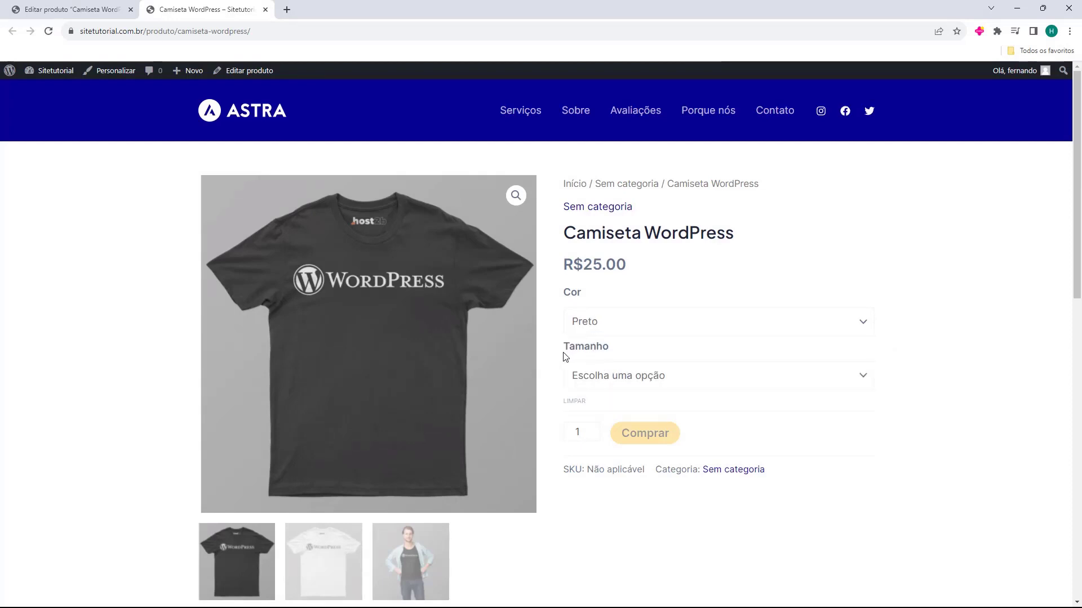
# Step: Check the Tamanho options P, M, G and GG for the Preto shirt, returning to size P
pyautogui.click(588, 376)
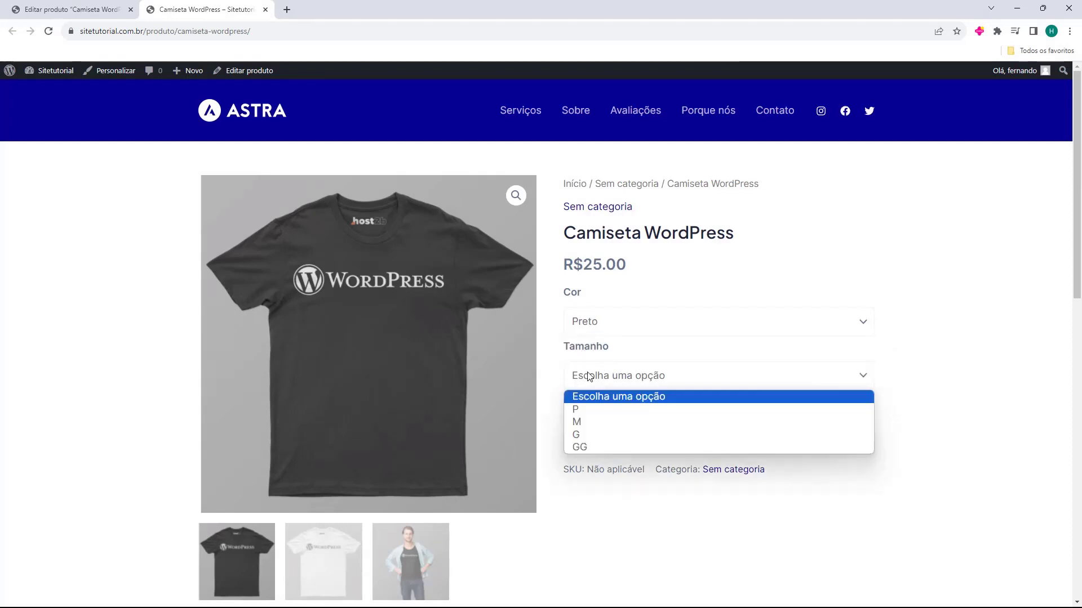
pyautogui.click(587, 411)
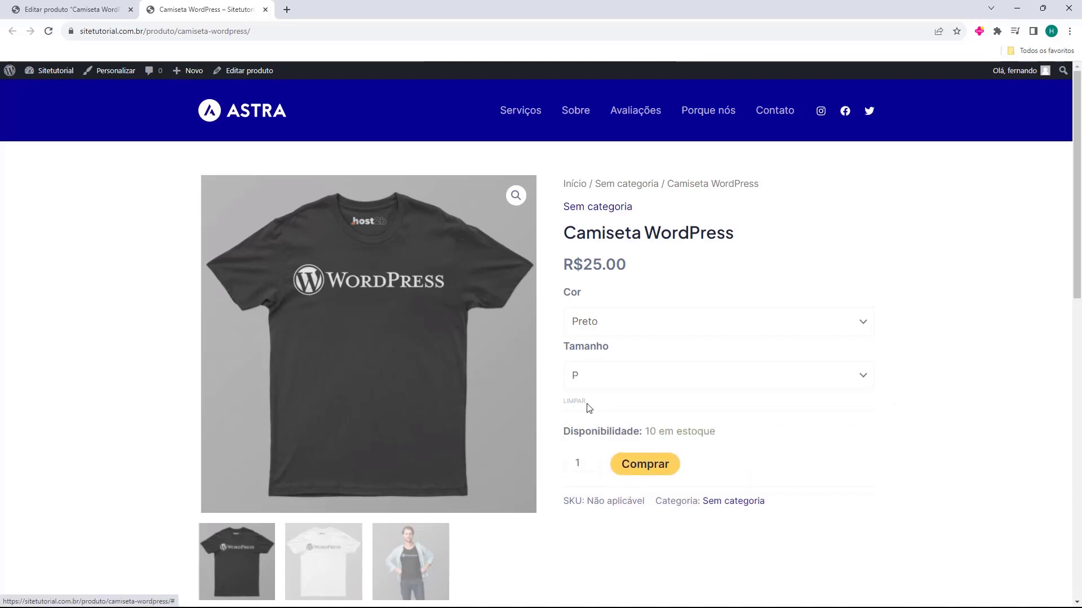
pyautogui.click(601, 376)
pyautogui.click(596, 421)
pyautogui.click(594, 385)
pyautogui.click(593, 432)
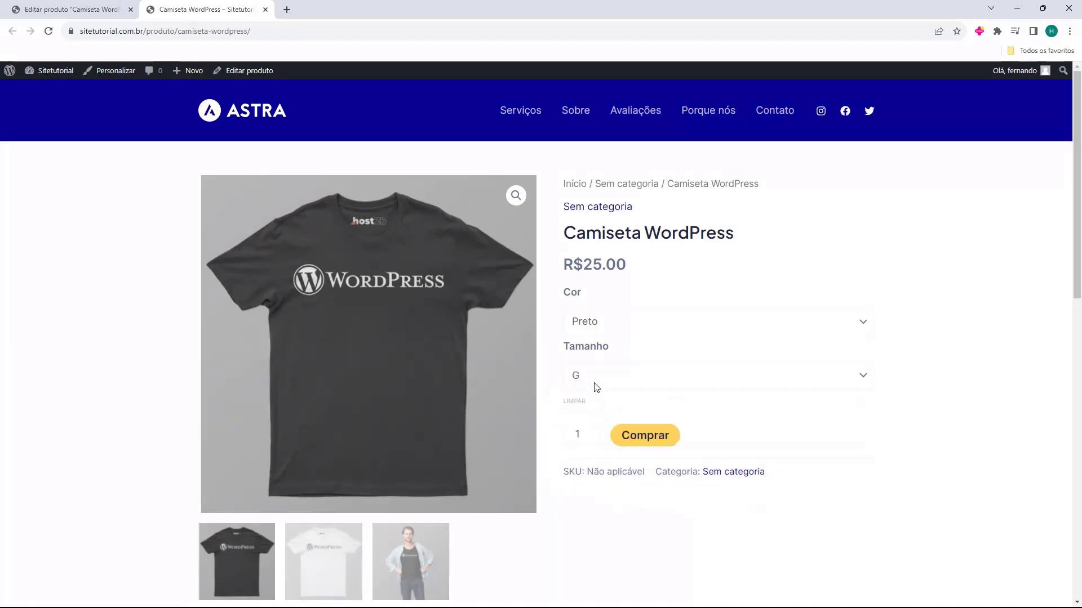
pyautogui.click(596, 382)
pyautogui.click(594, 443)
pyautogui.click(601, 378)
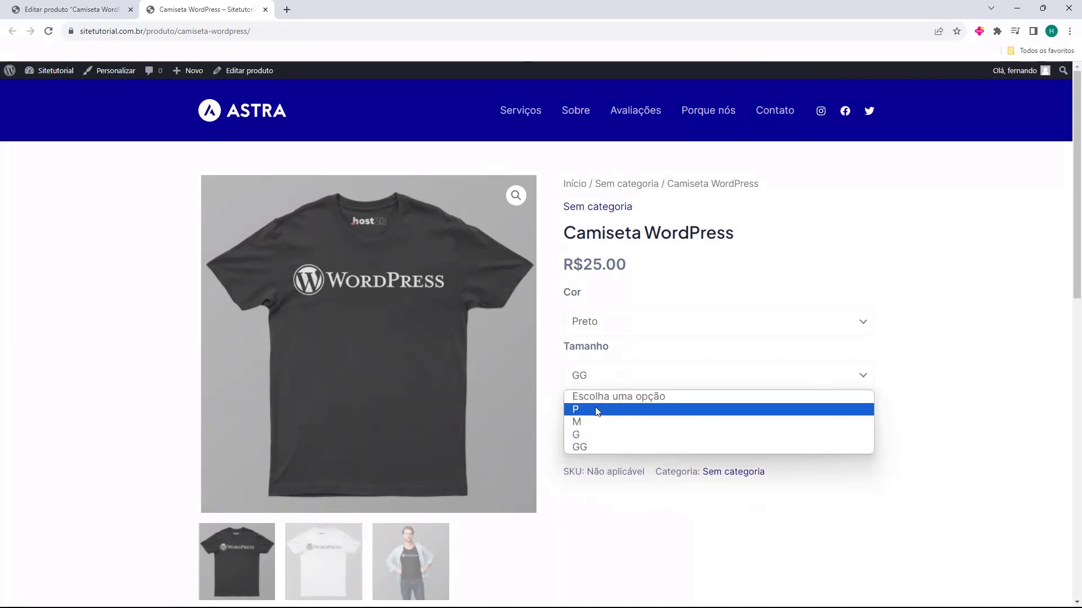
pyautogui.click(597, 411)
# Step: Choose the colour Branco and view each of the three product gallery images
pyautogui.click(606, 330)
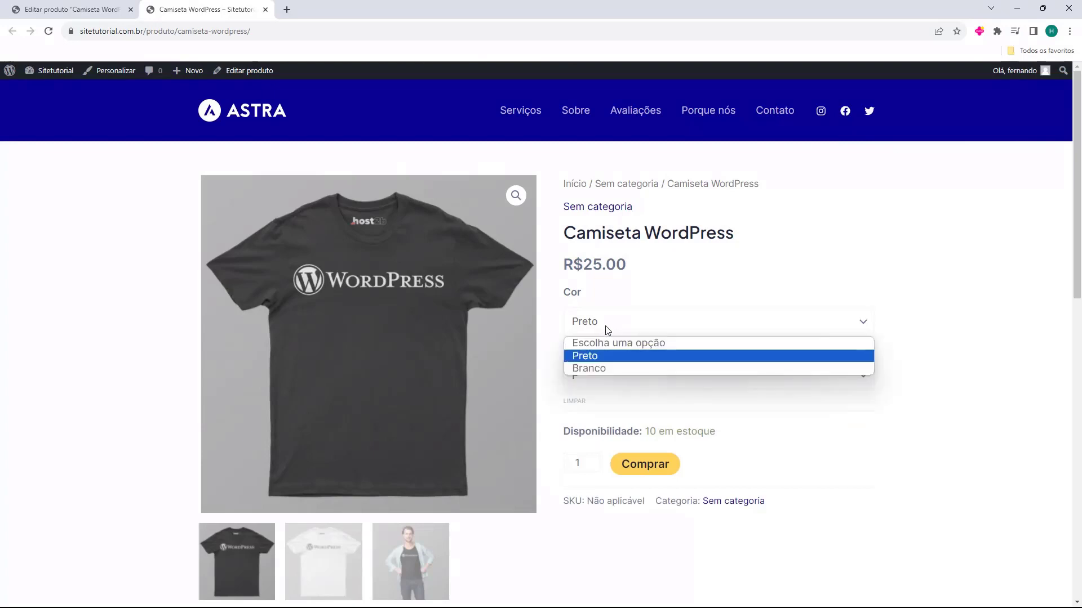
pyautogui.click(600, 368)
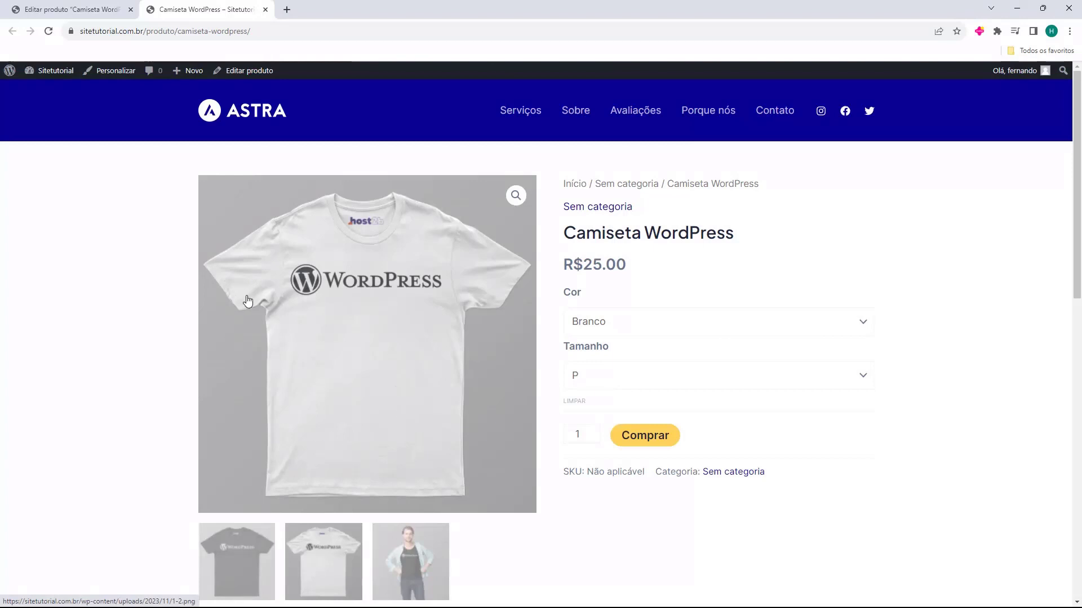
pyautogui.scroll(-1, 248, 301)
pyautogui.click(410, 527)
pyautogui.click(234, 516)
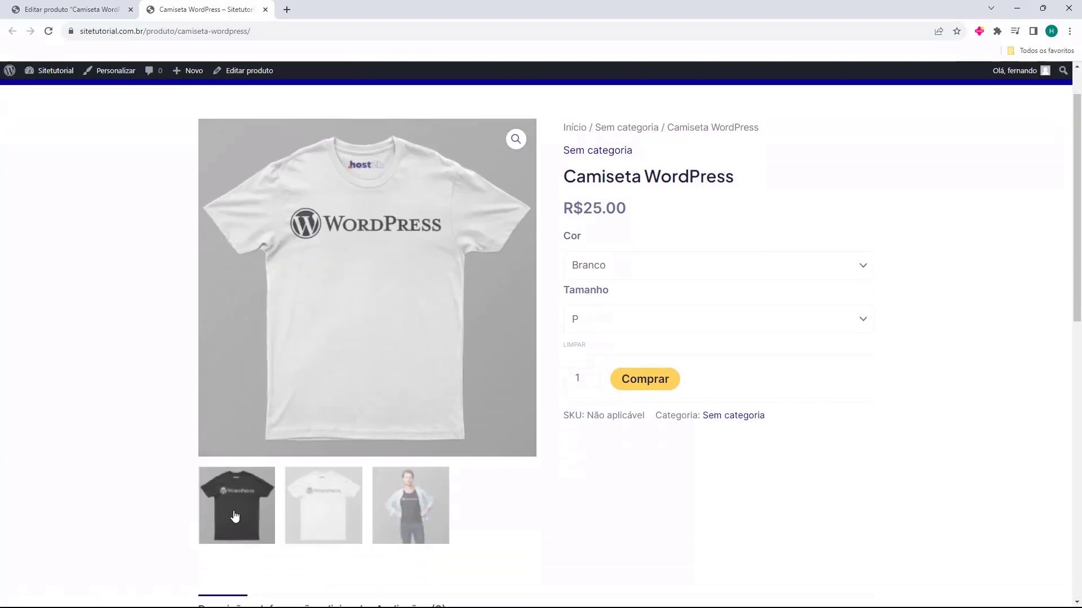
pyautogui.click(323, 507)
pyautogui.click(410, 507)
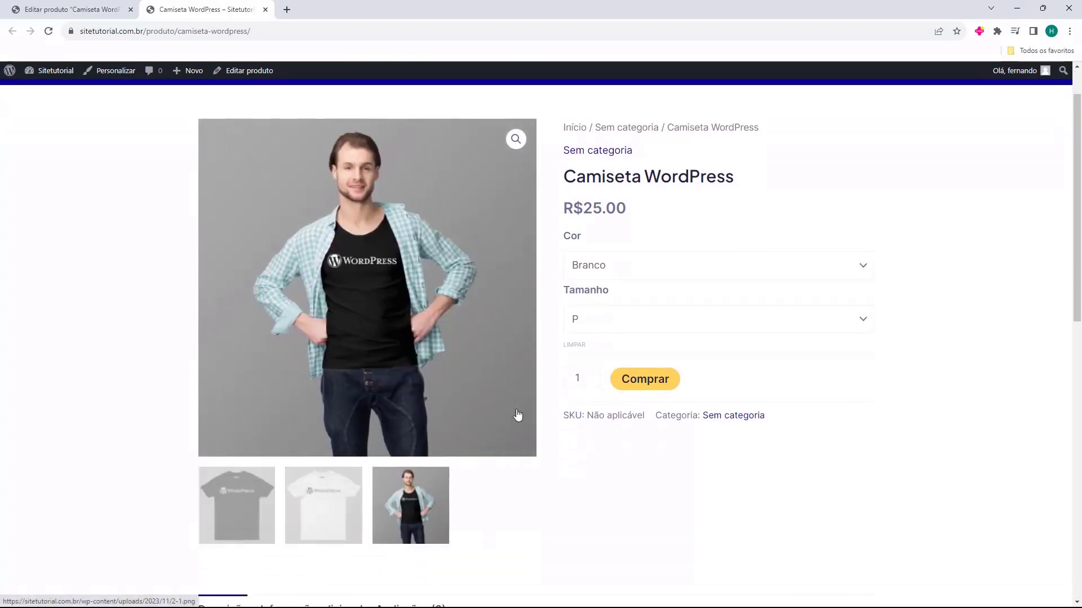
# Step: Switch the colour to Preto and back to Branco to compare the variation images and stock availability
pyautogui.click(588, 265)
pyautogui.click(581, 299)
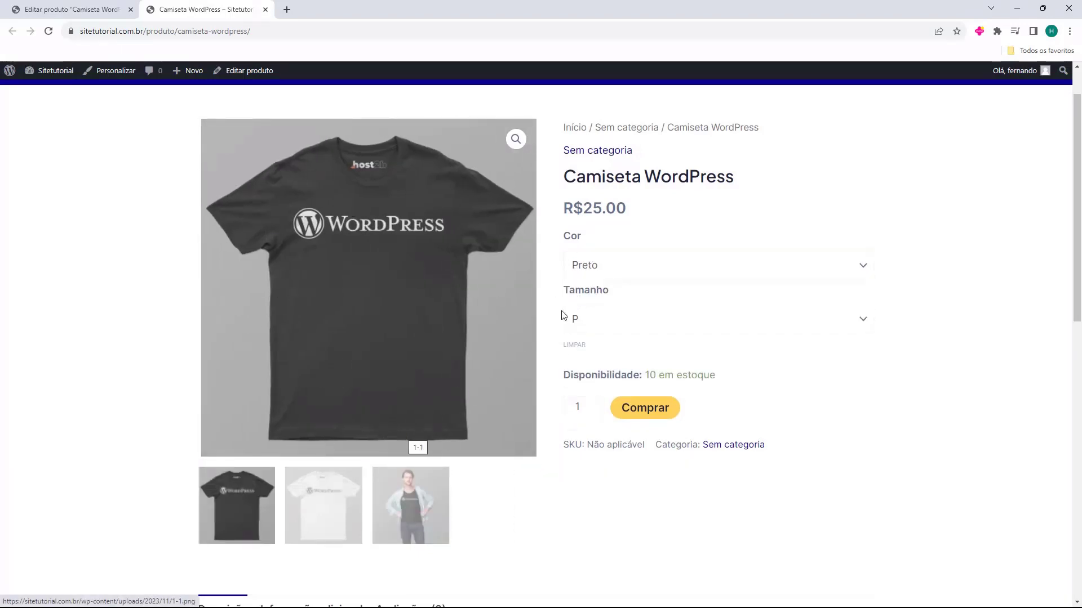
pyautogui.click(637, 273)
pyautogui.click(603, 311)
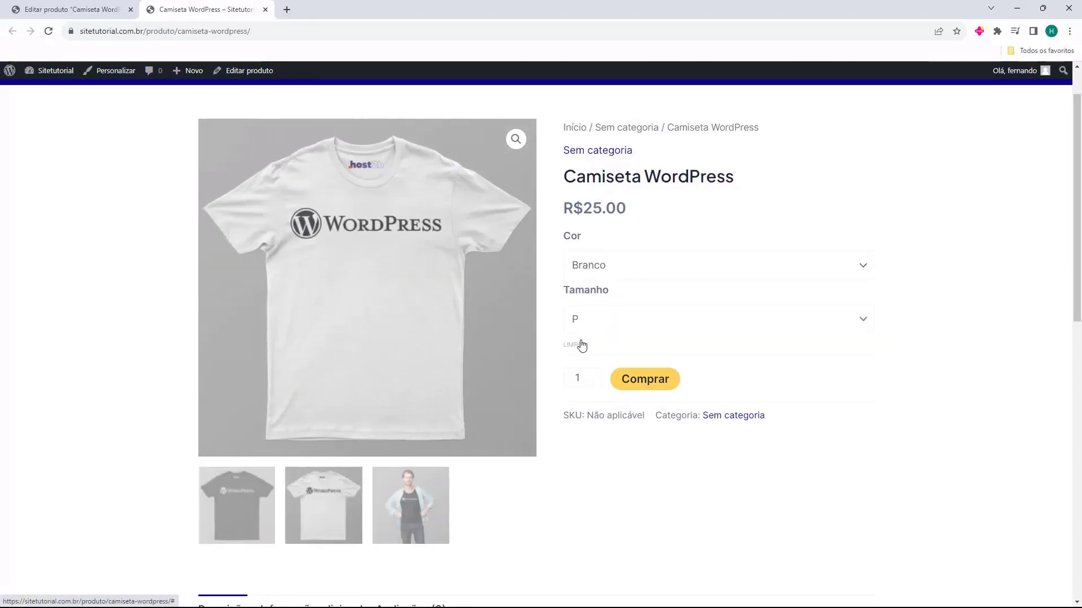
# Step: Add one Branco, size P shirt to the cart and check the product name in the cart
pyautogui.scroll(1, 563, 333)
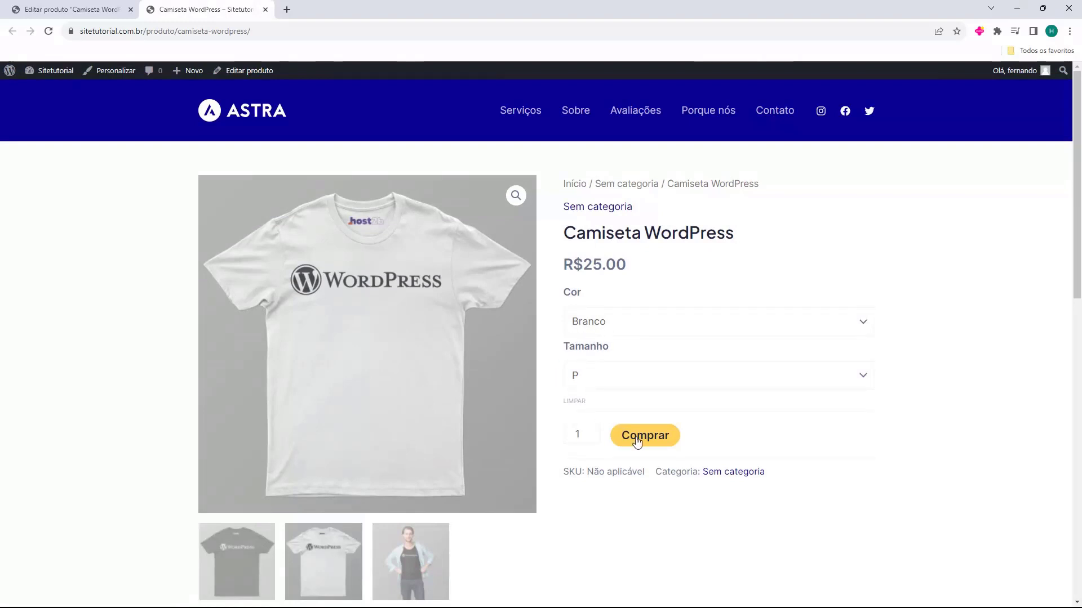
pyautogui.click(637, 439)
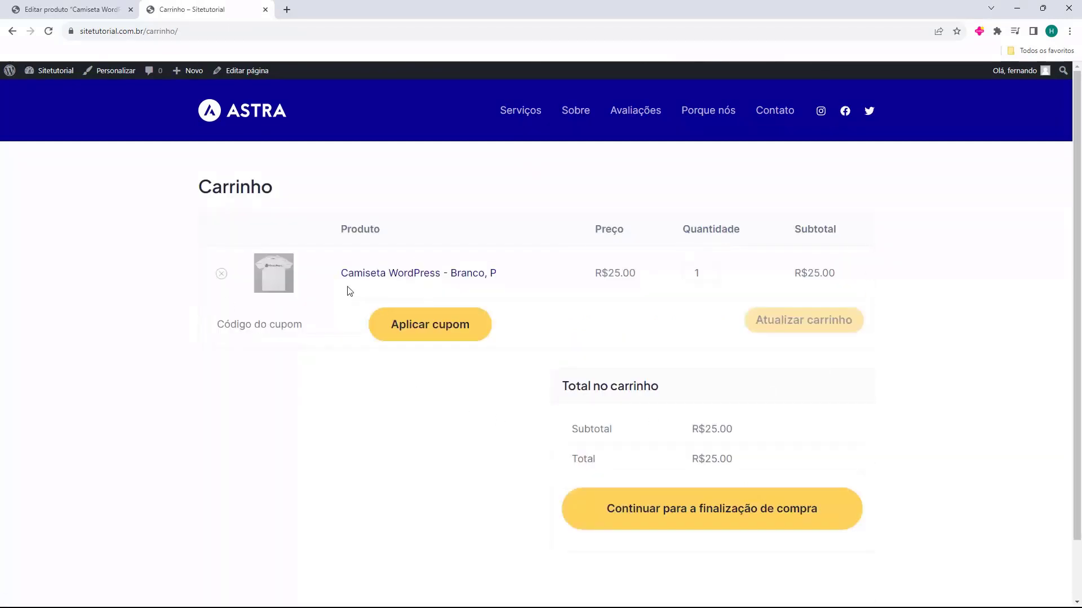
pyautogui.moveTo(344, 289); pyautogui.dragTo(432, 290)
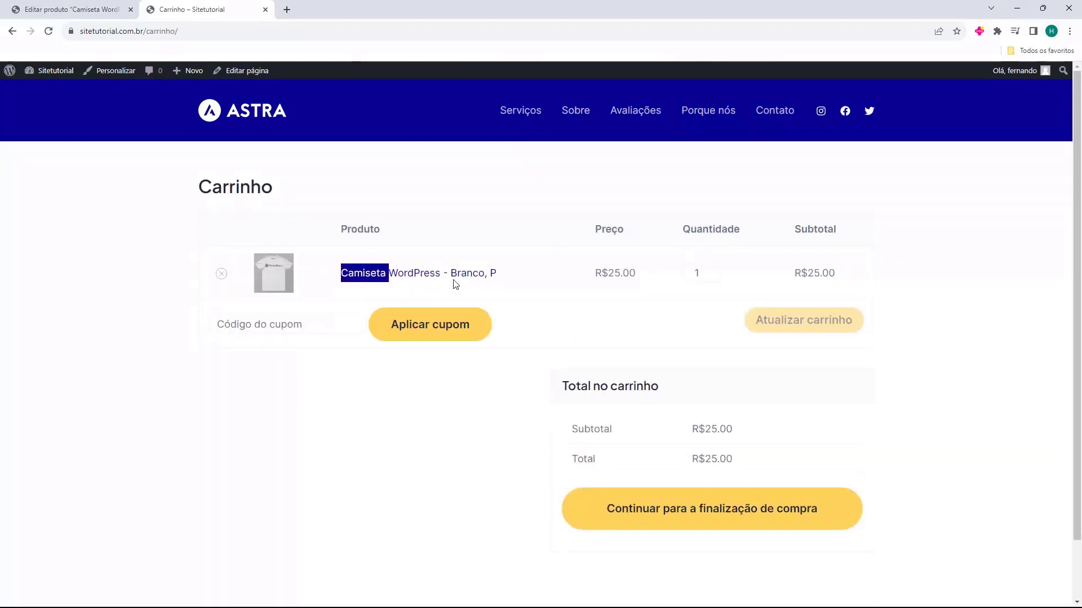